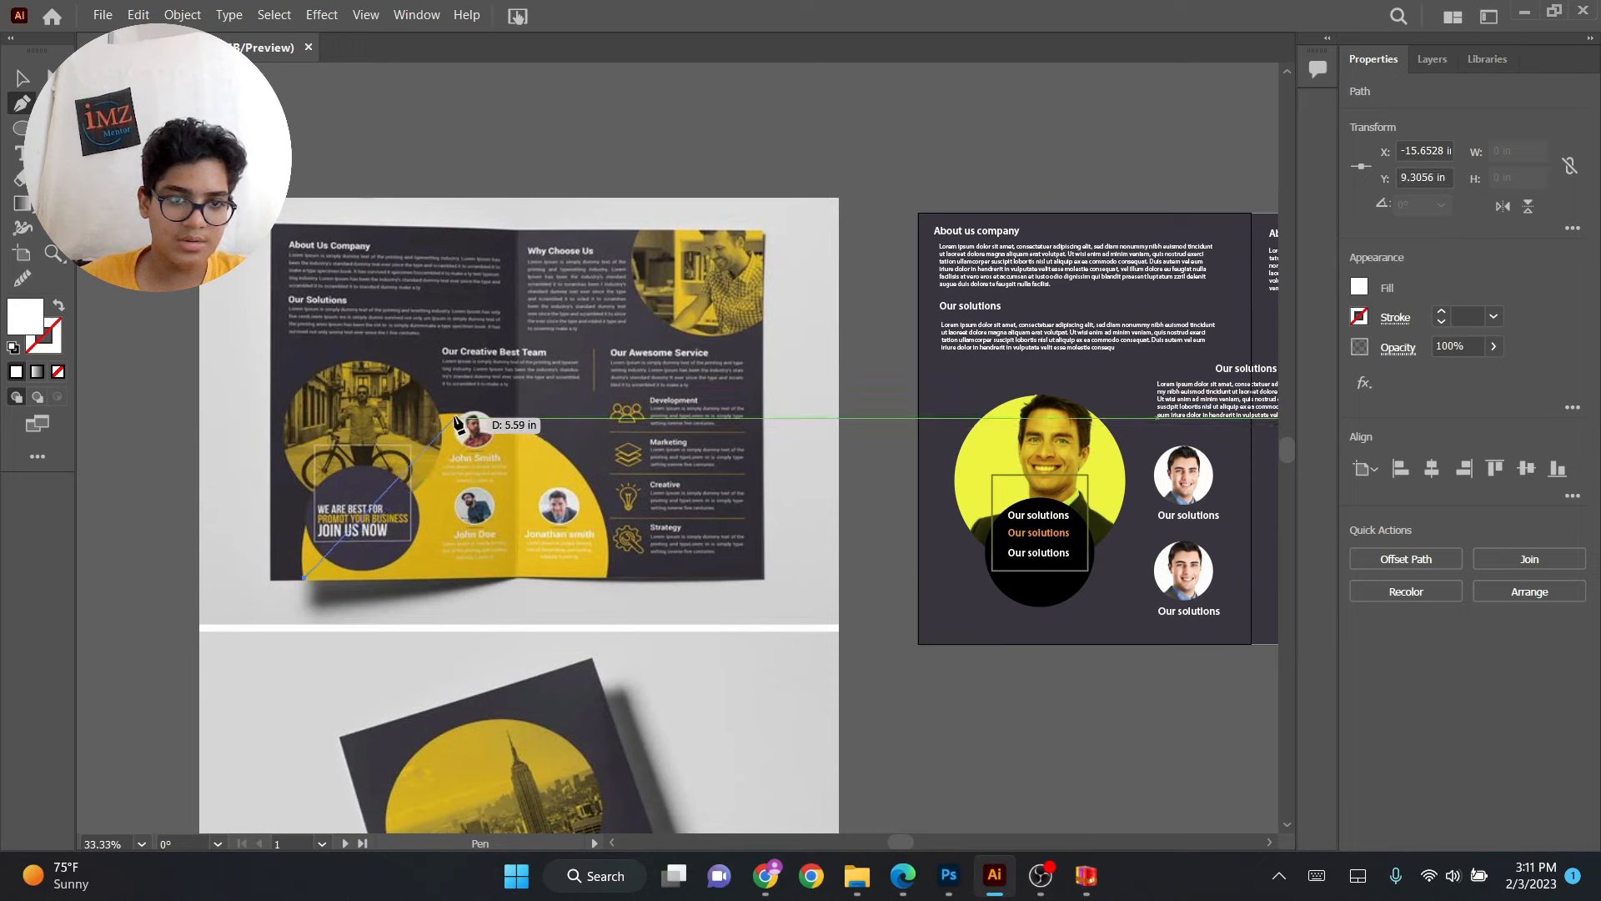
Trace the reference brochure's curved yellow shape as a closed half-round path with the Pen tool.
drag(525, 427, 634, 409)
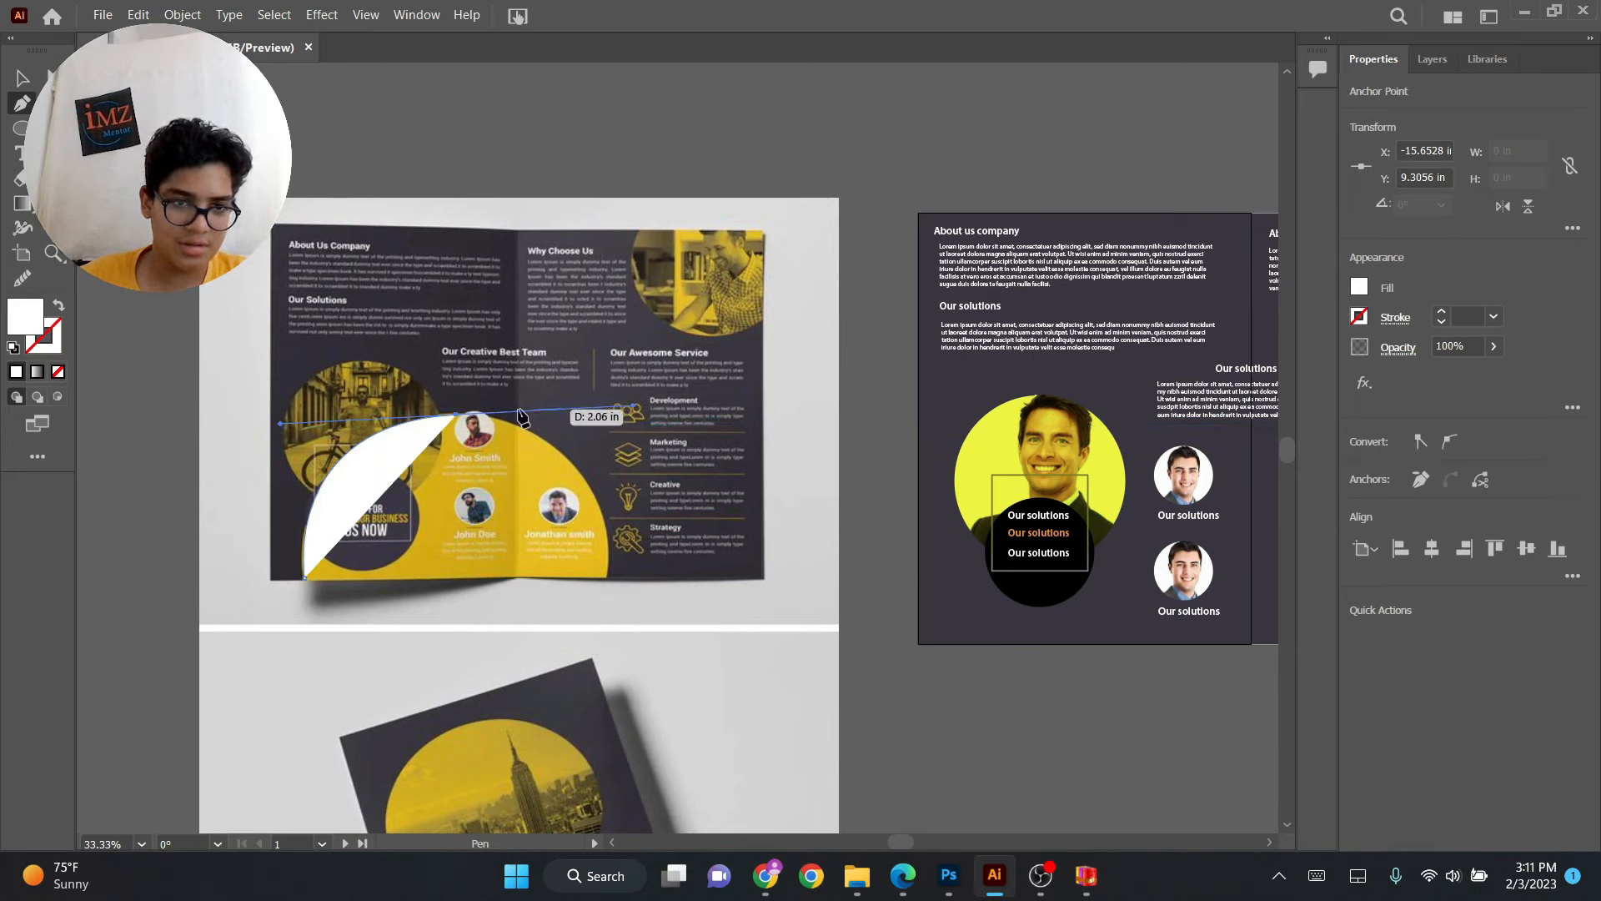
drag(605, 576, 604, 598)
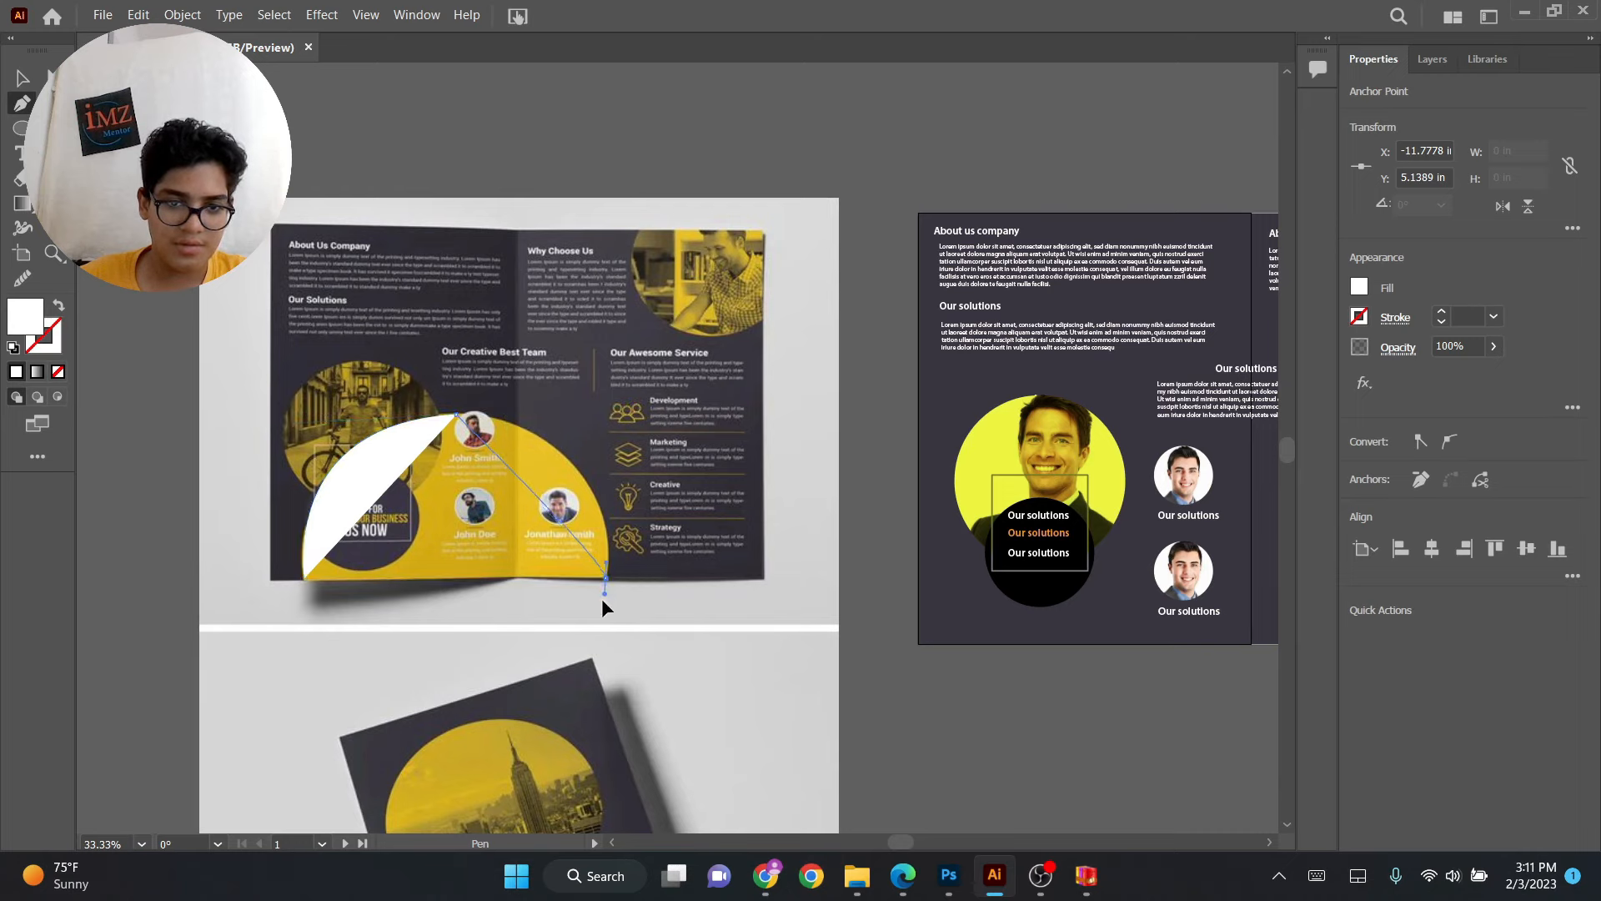
drag(603, 684, 599, 742)
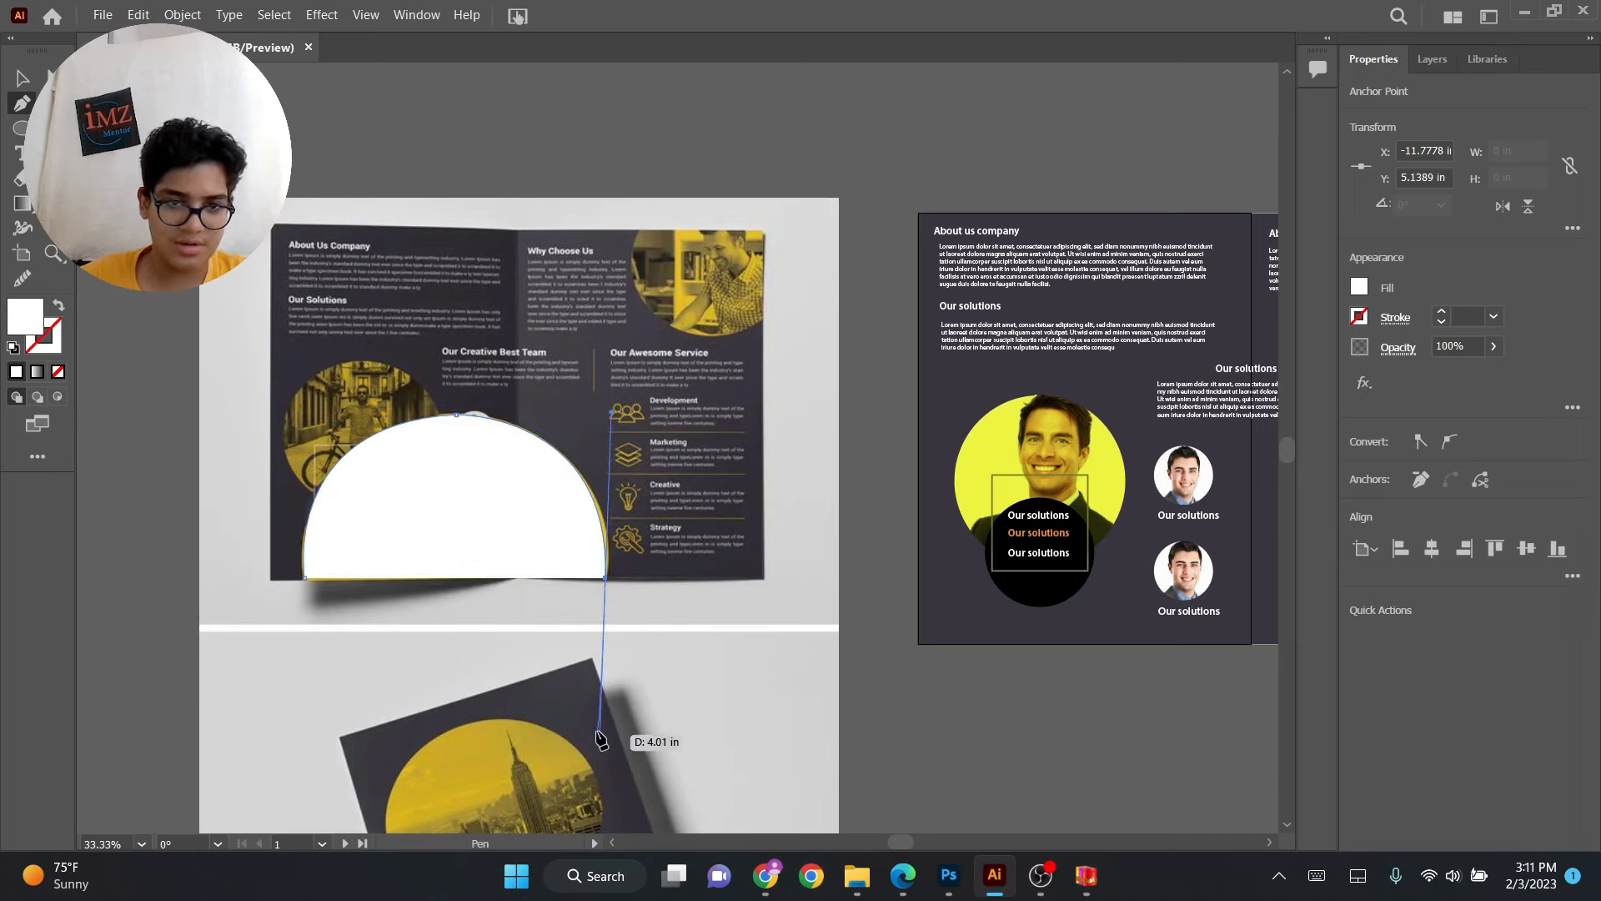
click(607, 578)
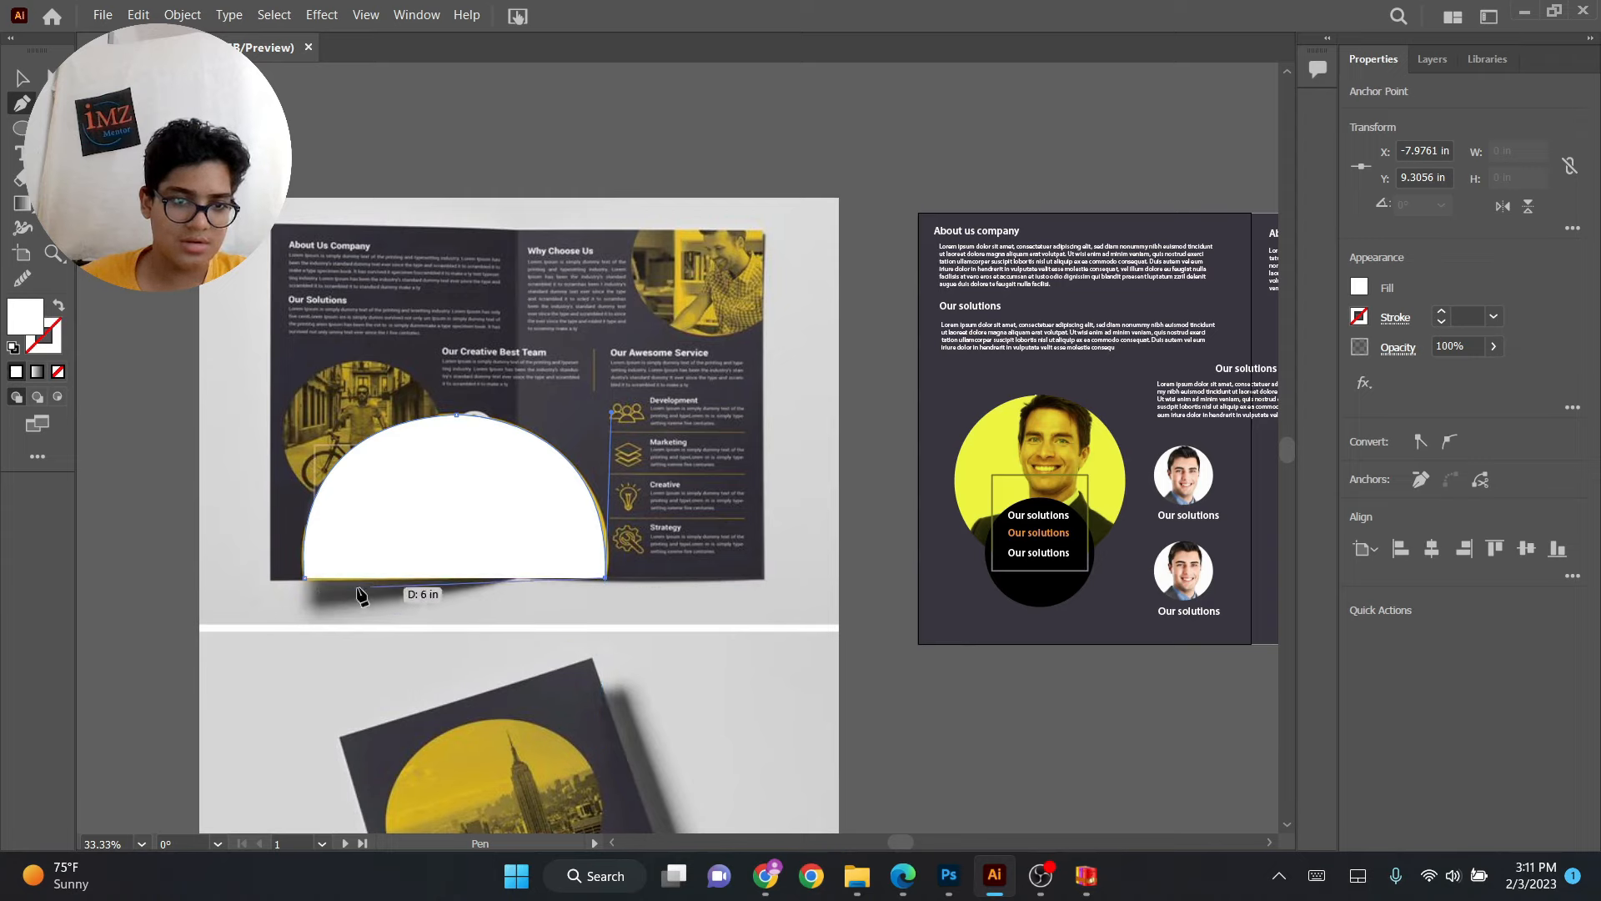
click(305, 578)
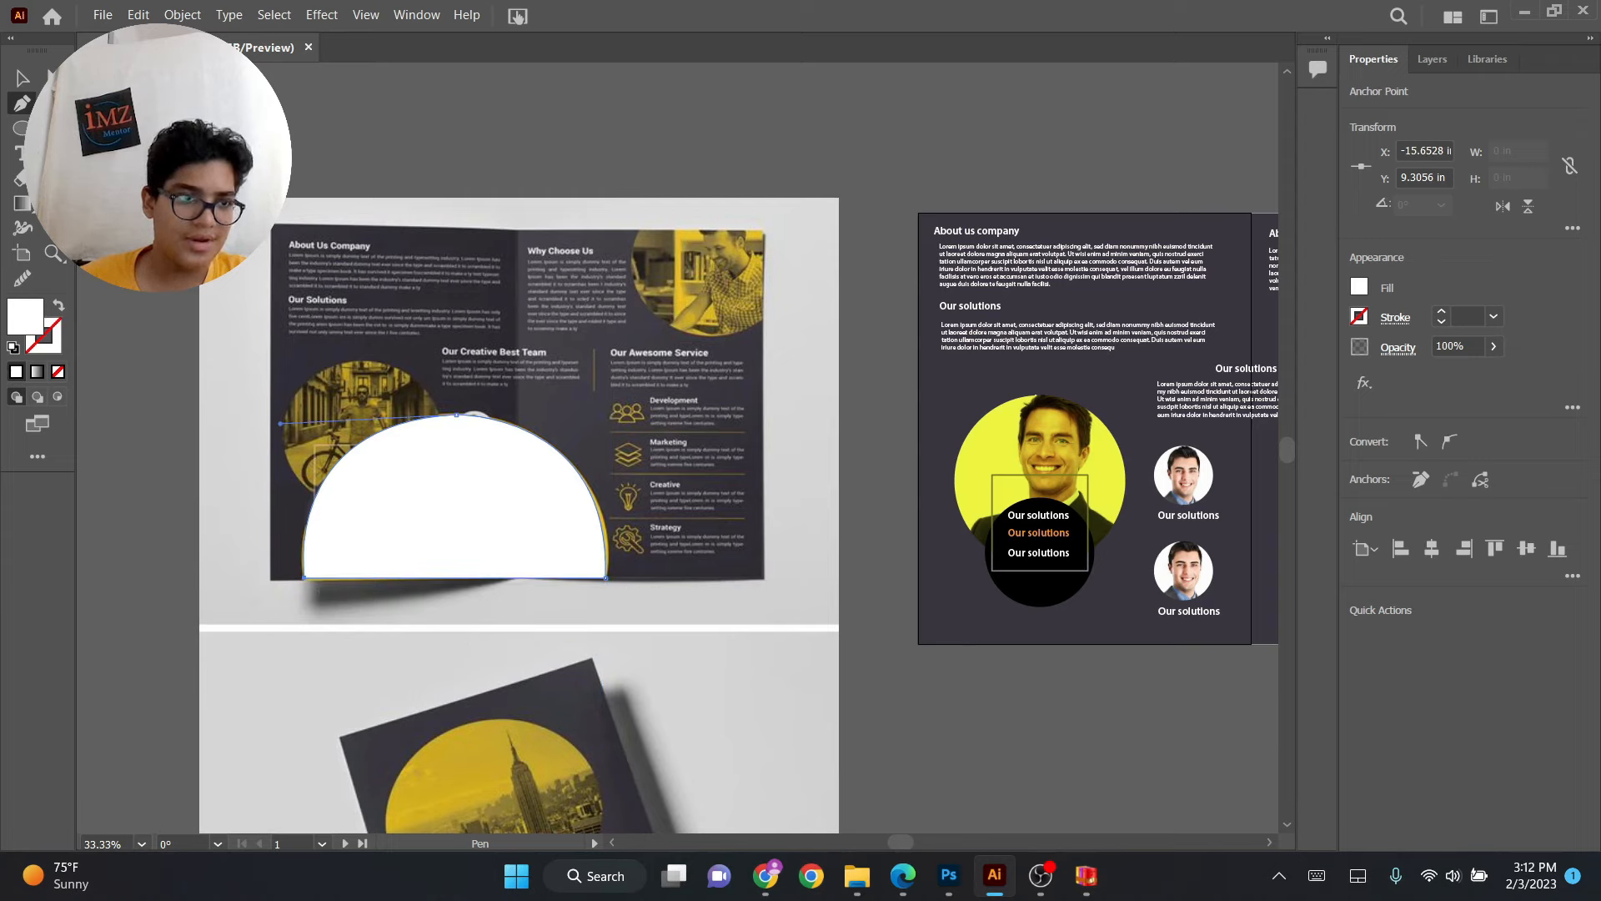
Move the traced shape over to the brochure layout being designed.
key(v)
drag(484, 541, 1035, 524)
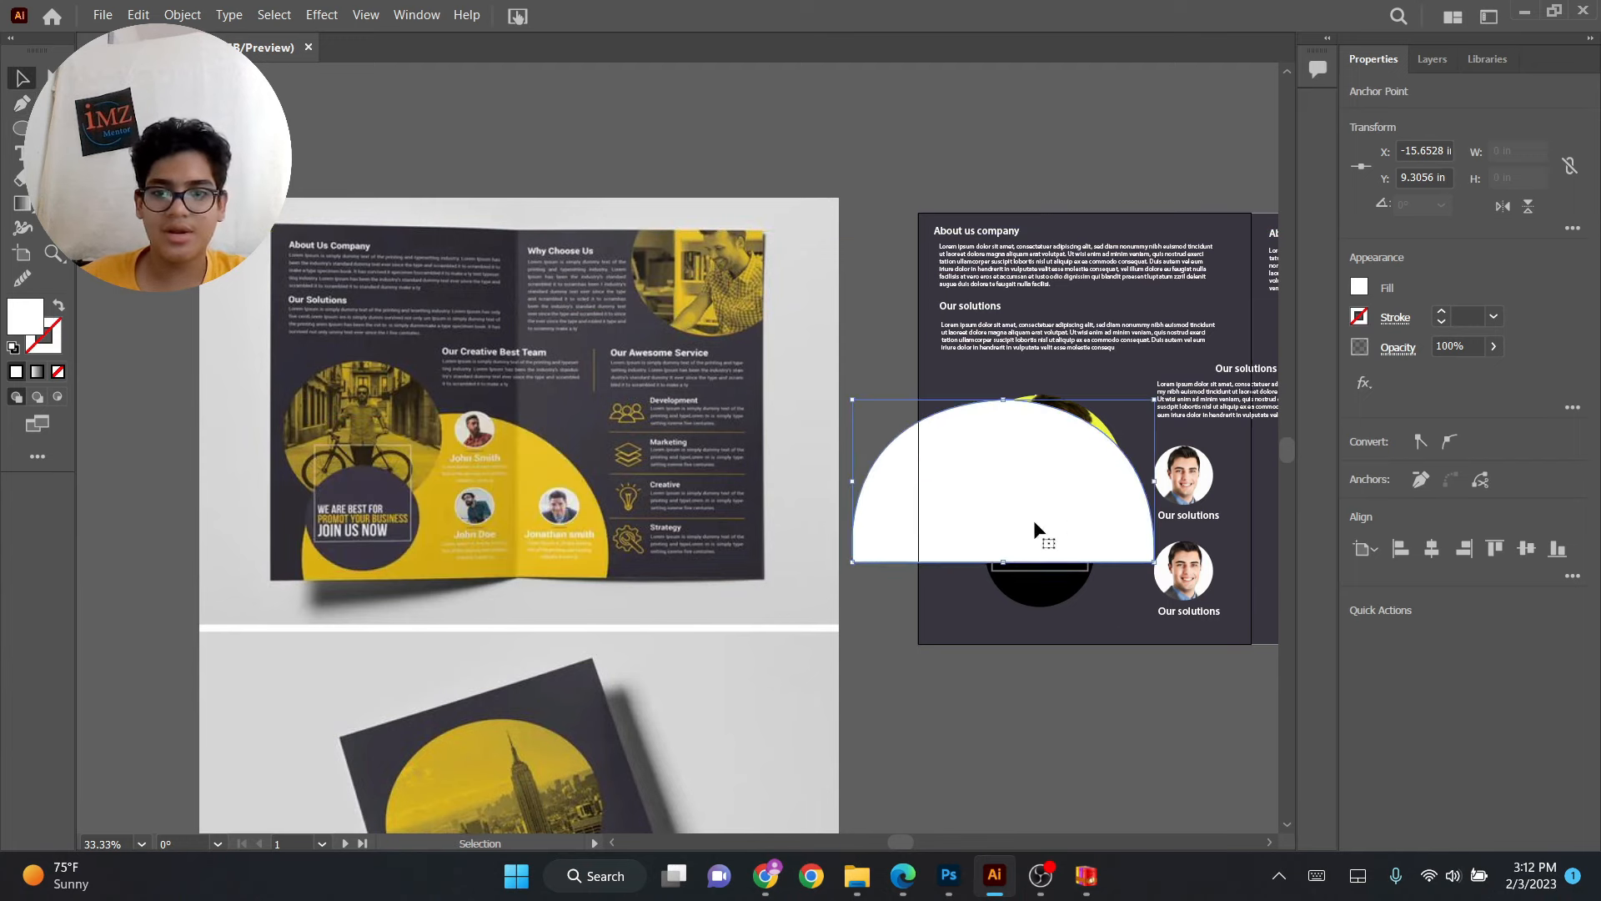
click(25, 279)
drag(1003, 404, 965, 423)
mouse_move(1028, 439)
mouse_down()
mouse_move(990, 479)
mouse_move(1142, 519)
mouse_up()
drag(1164, 478, 1186, 528)
drag(850, 565, 866, 534)
click(23, 78)
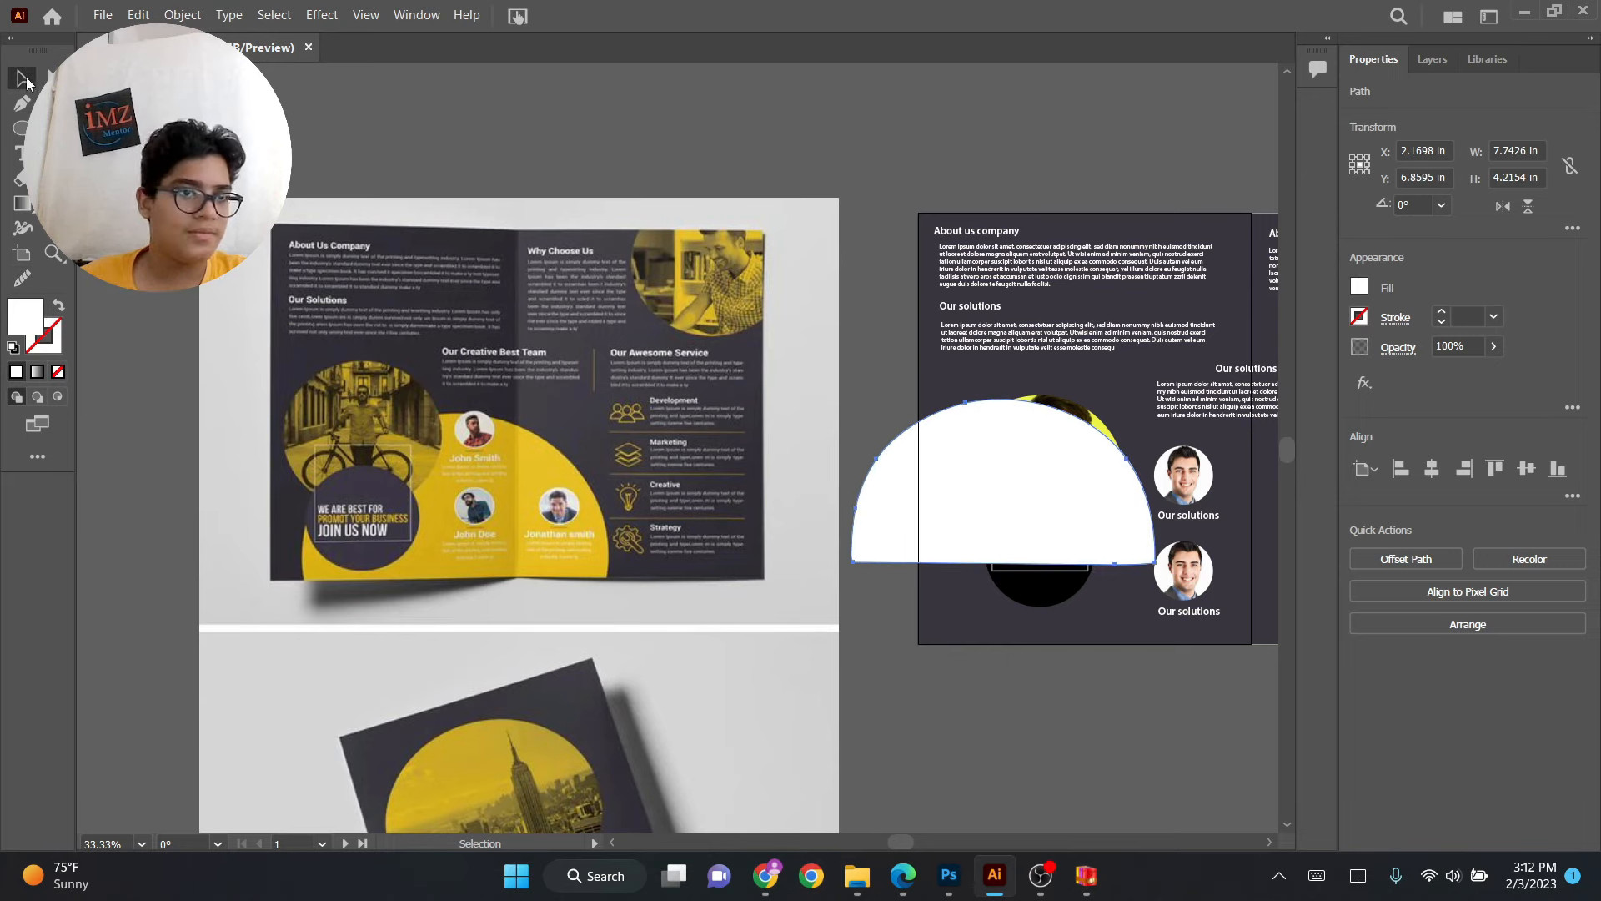
Enlarge the shape and position it along the bottom edge of the layout across the fold.
drag(1035, 481, 1158, 523)
key(space)
drag(1056, 443, 610, 433)
drag(624, 534, 699, 578)
drag(771, 616, 829, 654)
drag(739, 588, 939, 709)
key(space)
key(space)
click(918, 546)
shift+click(926, 591)
drag(923, 541, 1068, 557)
drag(901, 742, 957, 490)
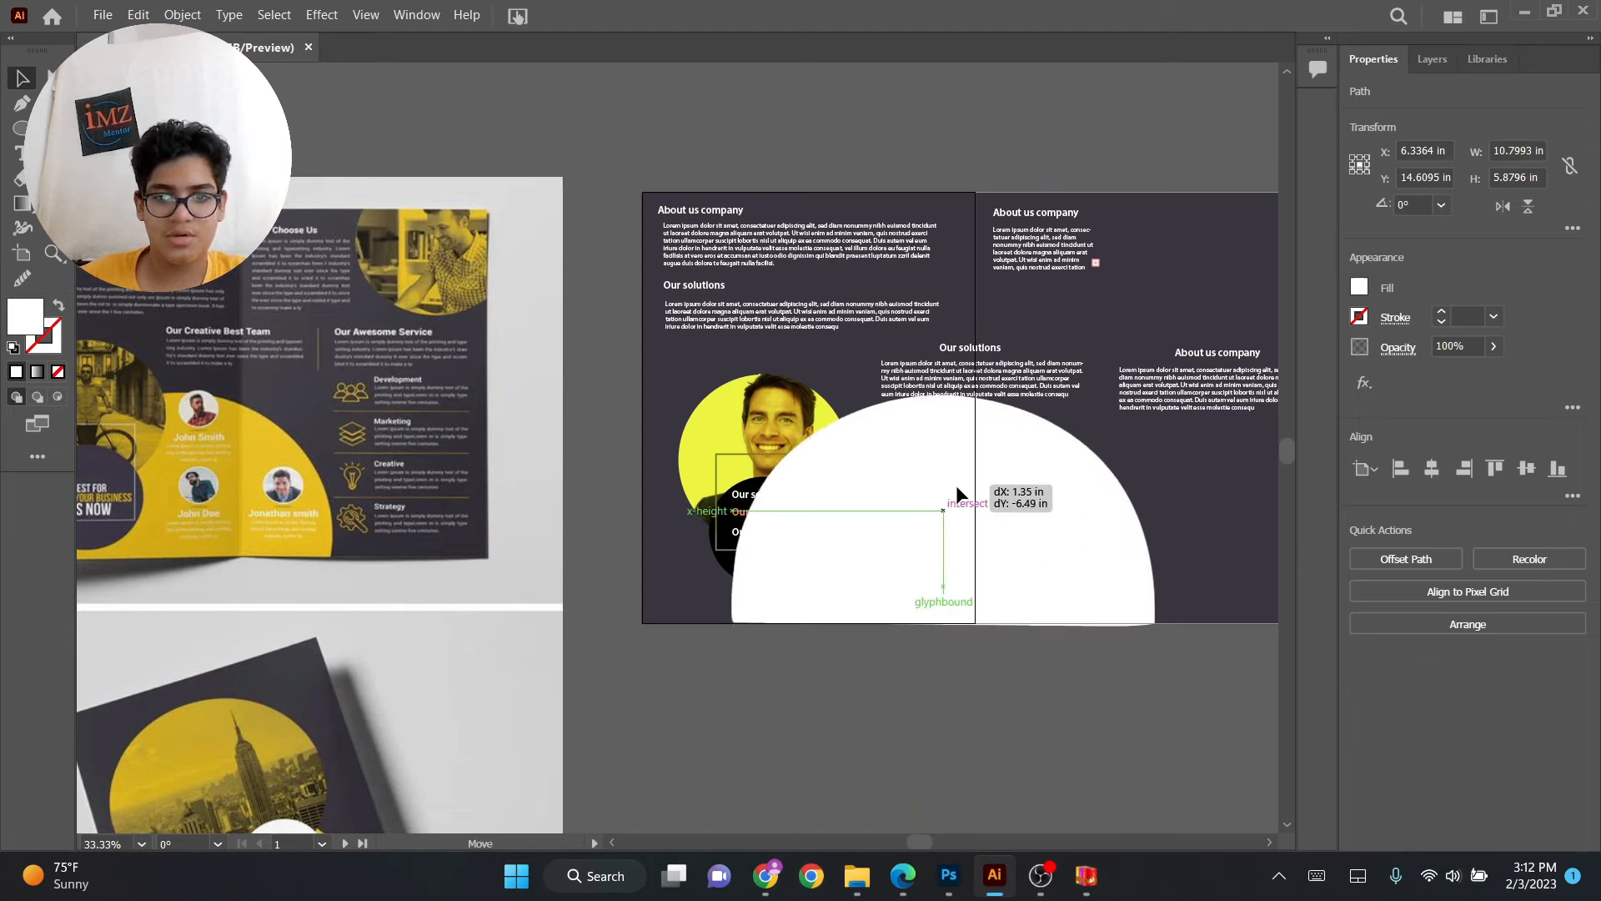
Arrange the shape's stacking order so it sits behind the photos and text but above the background.
key(a)
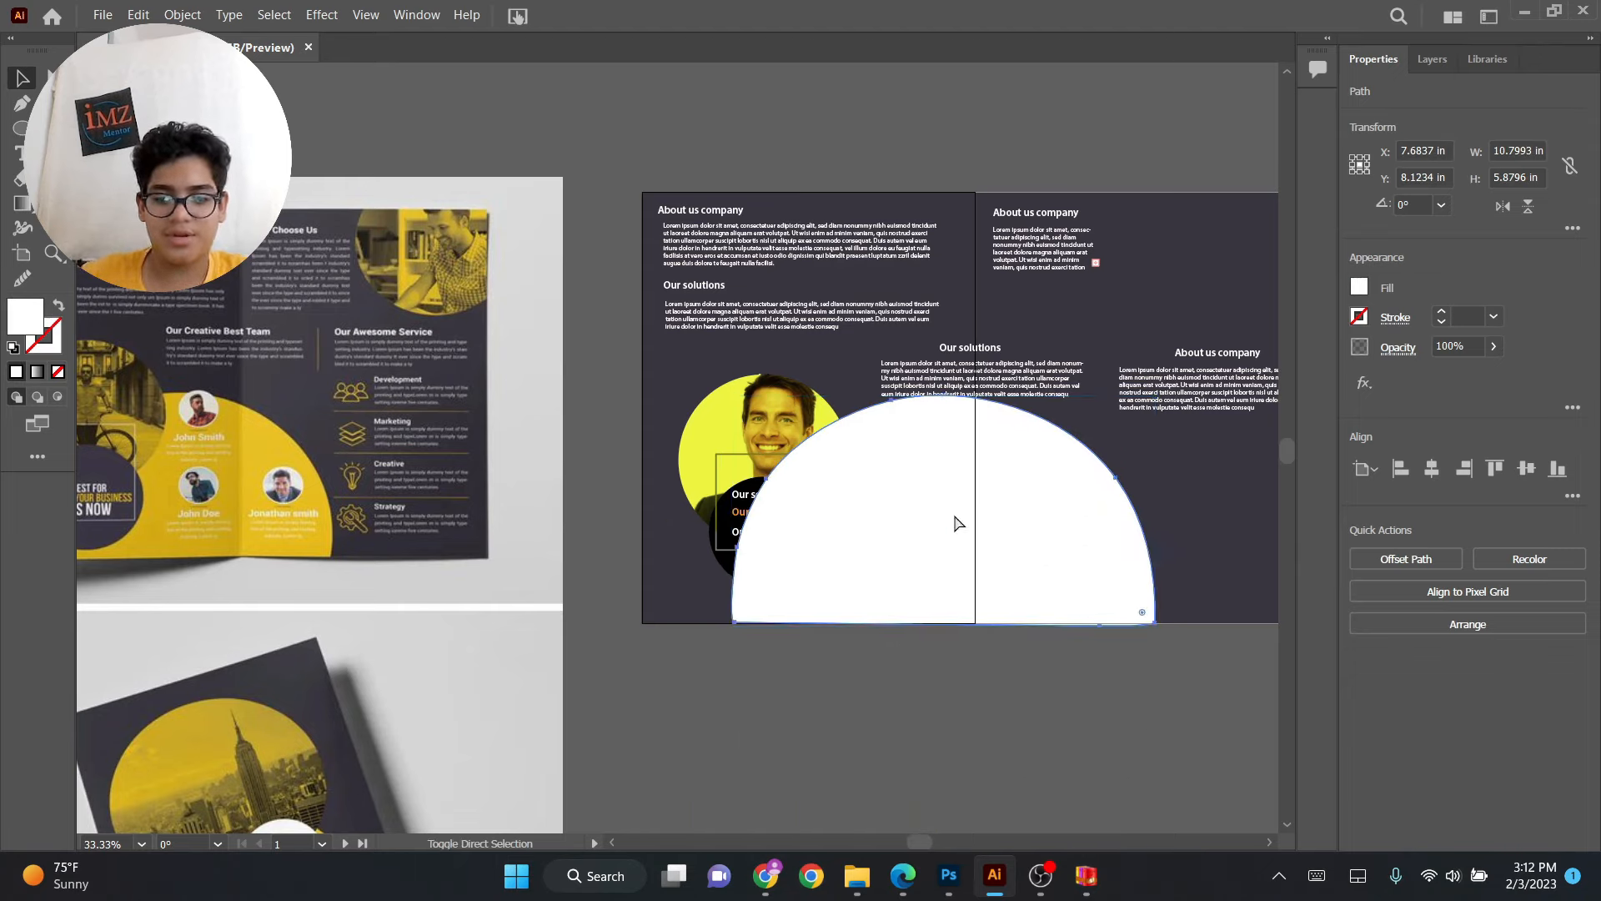
key(ctrl+shift+bracketleft)
key(ctrl+bracketright)
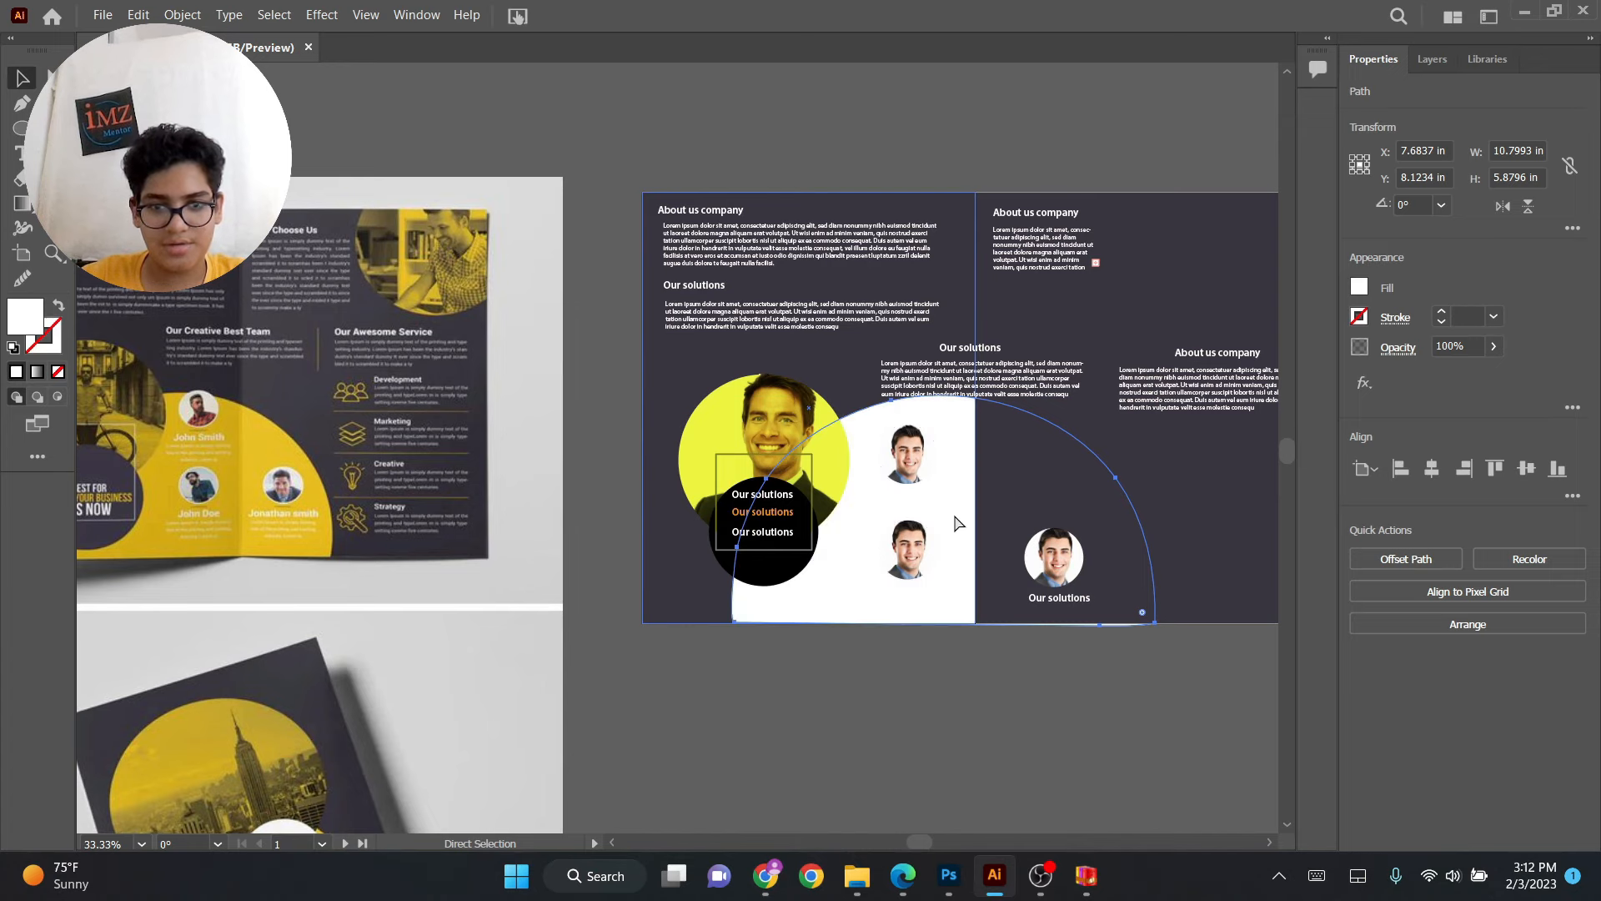
key(ctrl+bracketright)
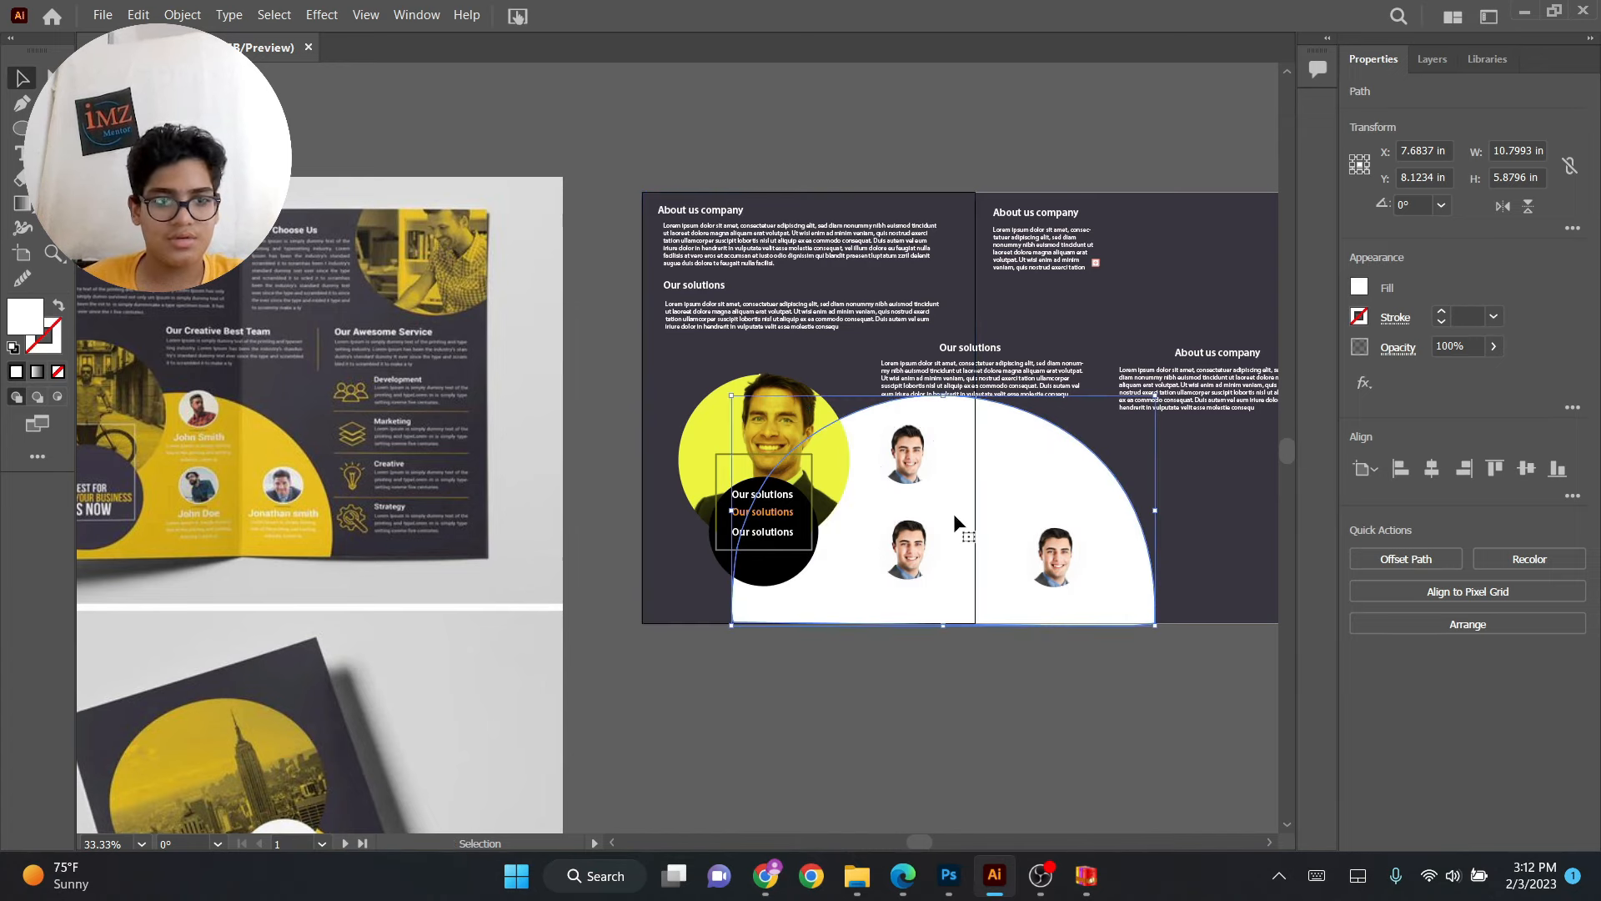
key(ctrl+bracketleft)
key(ctrl+bracketleft)
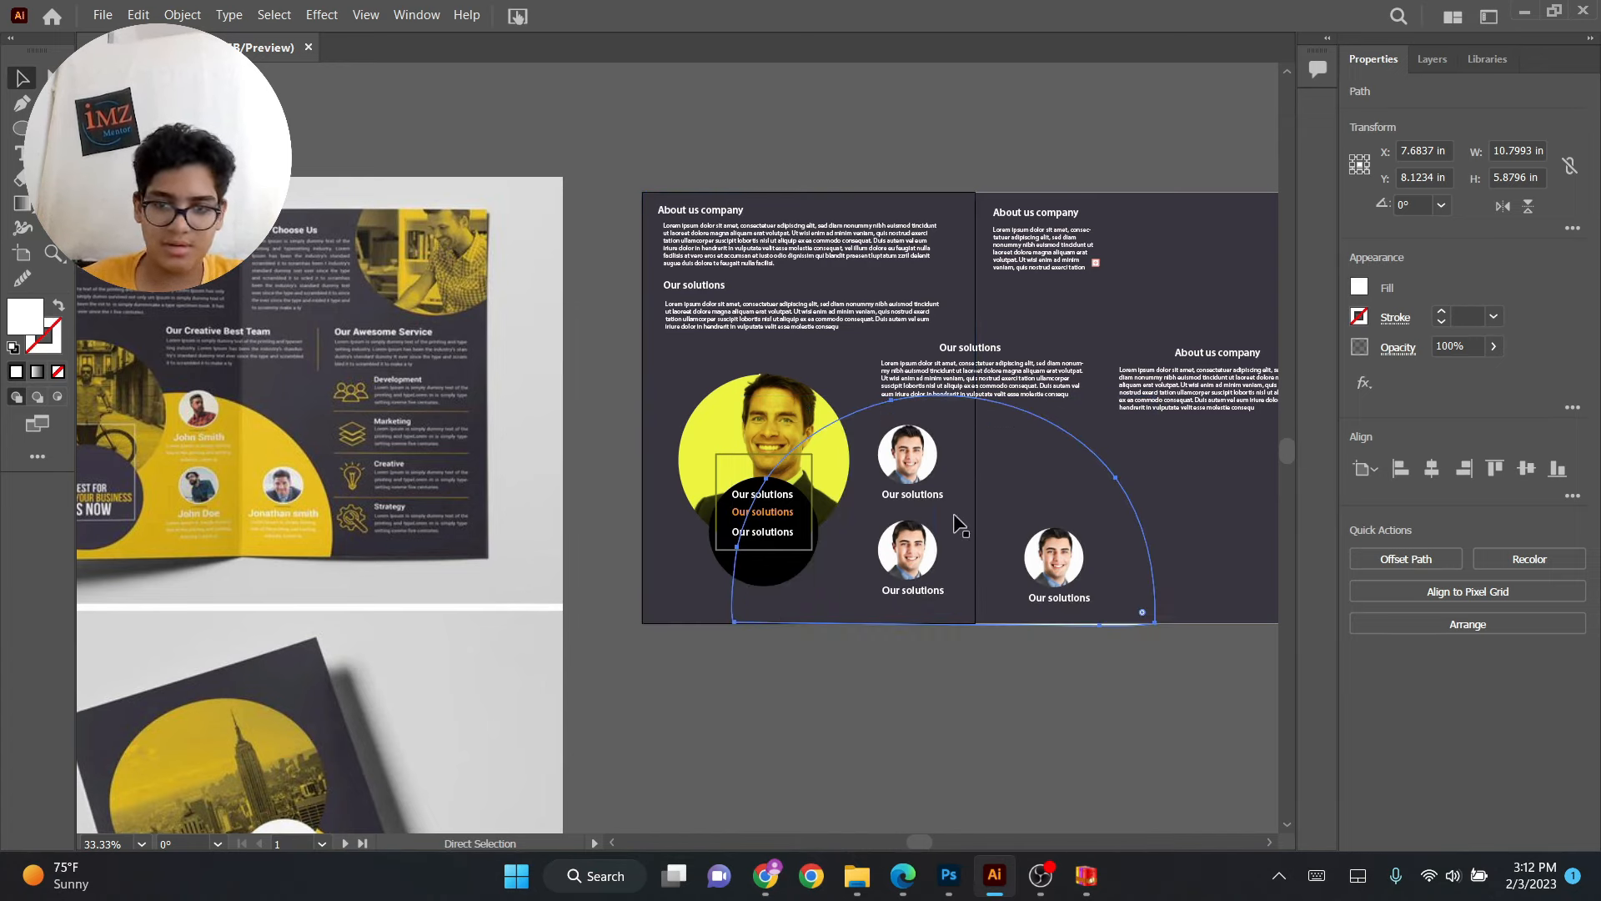
key(ctrl+bracketright)
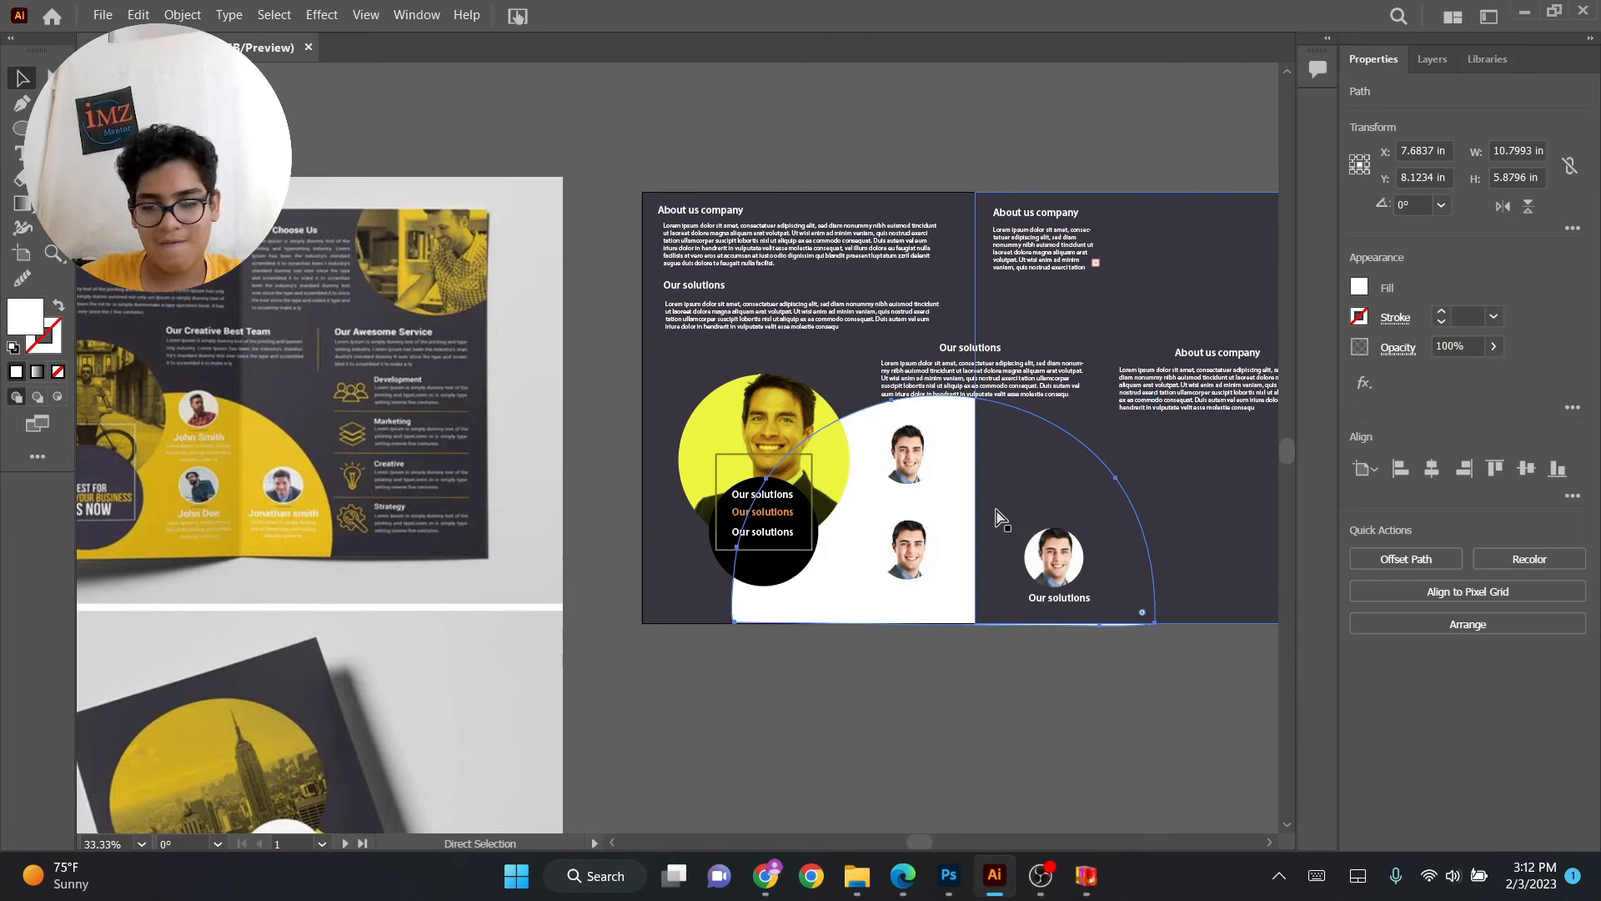
key(ctrl+bracketleft)
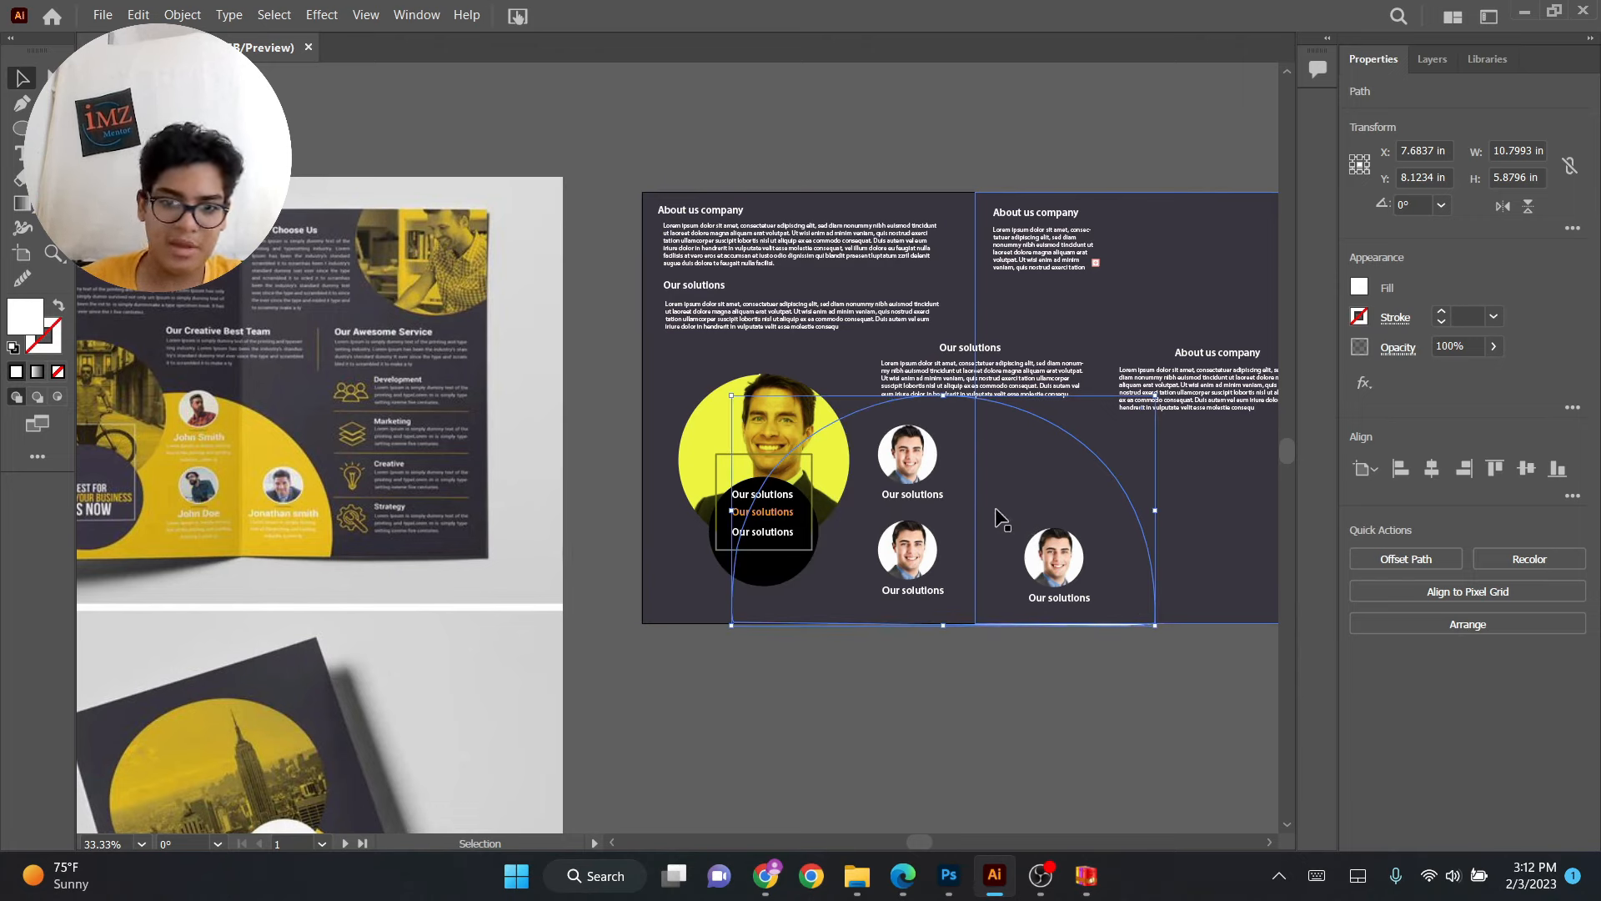
click(991, 667)
click(1049, 623)
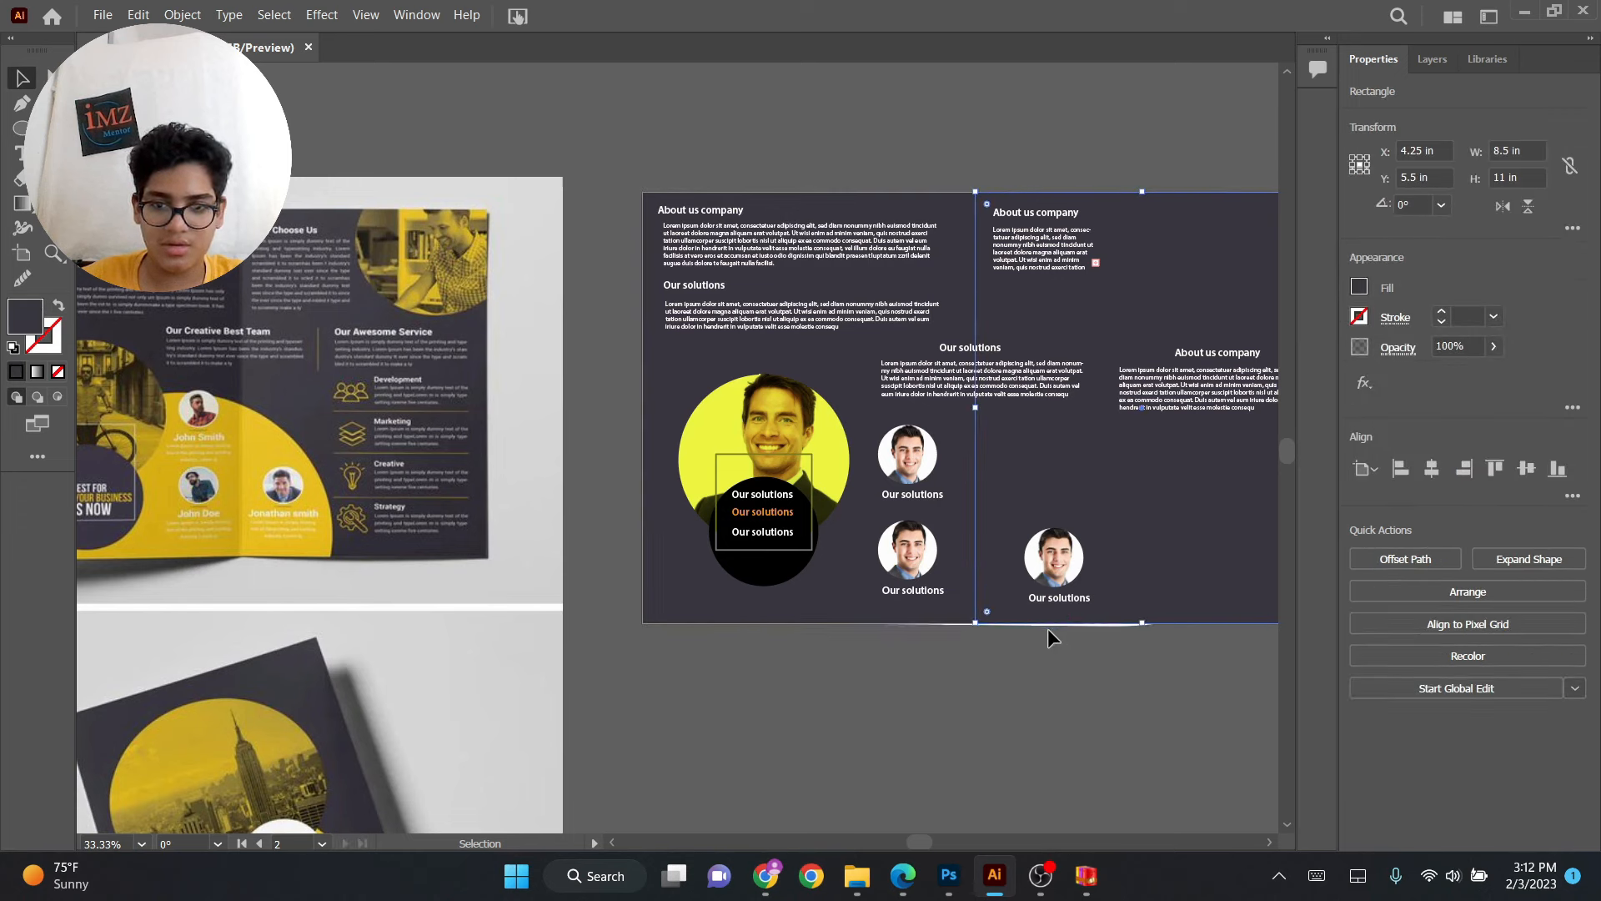
key(ctrl+shift+bracketright)
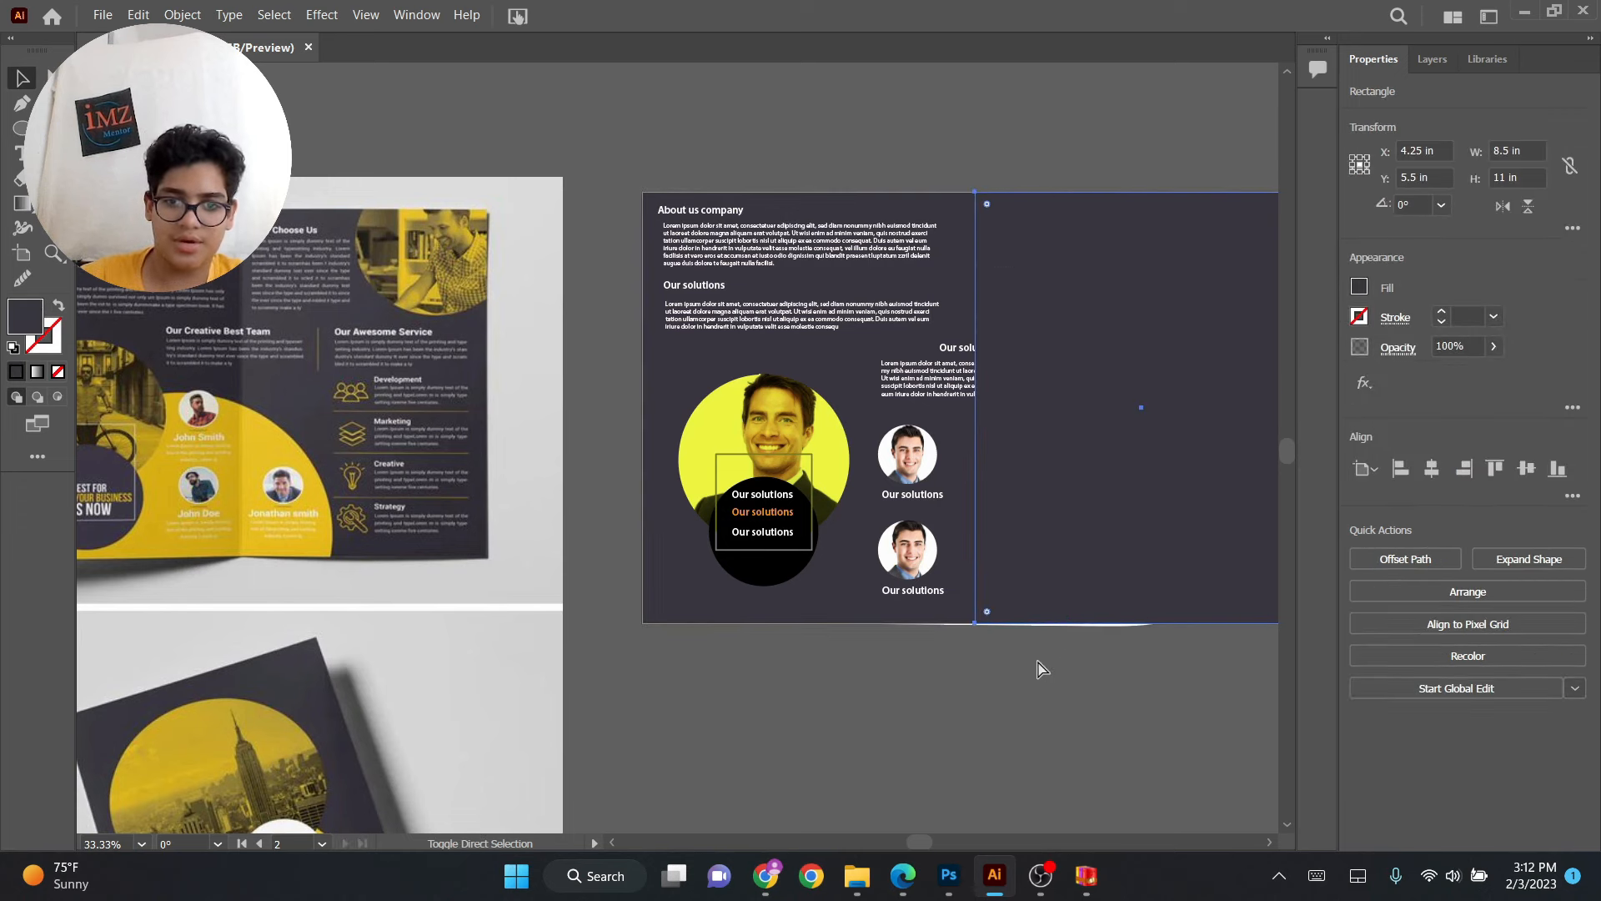
key(ctrl+shift+bracketleft)
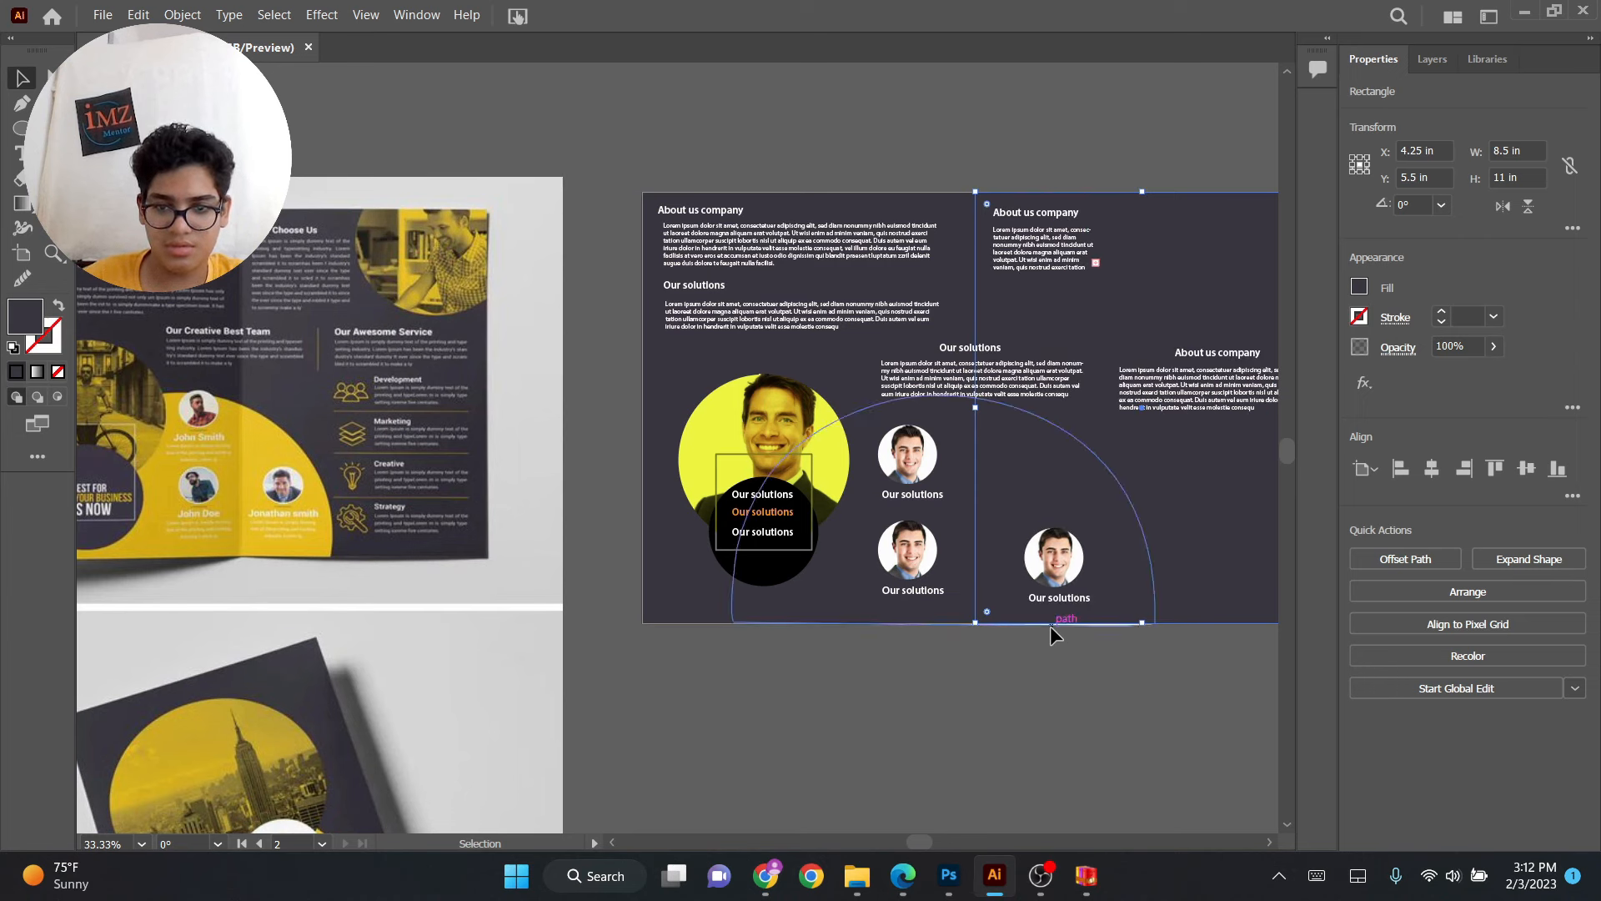
key(ctrl+z)
key(ctrl+z)
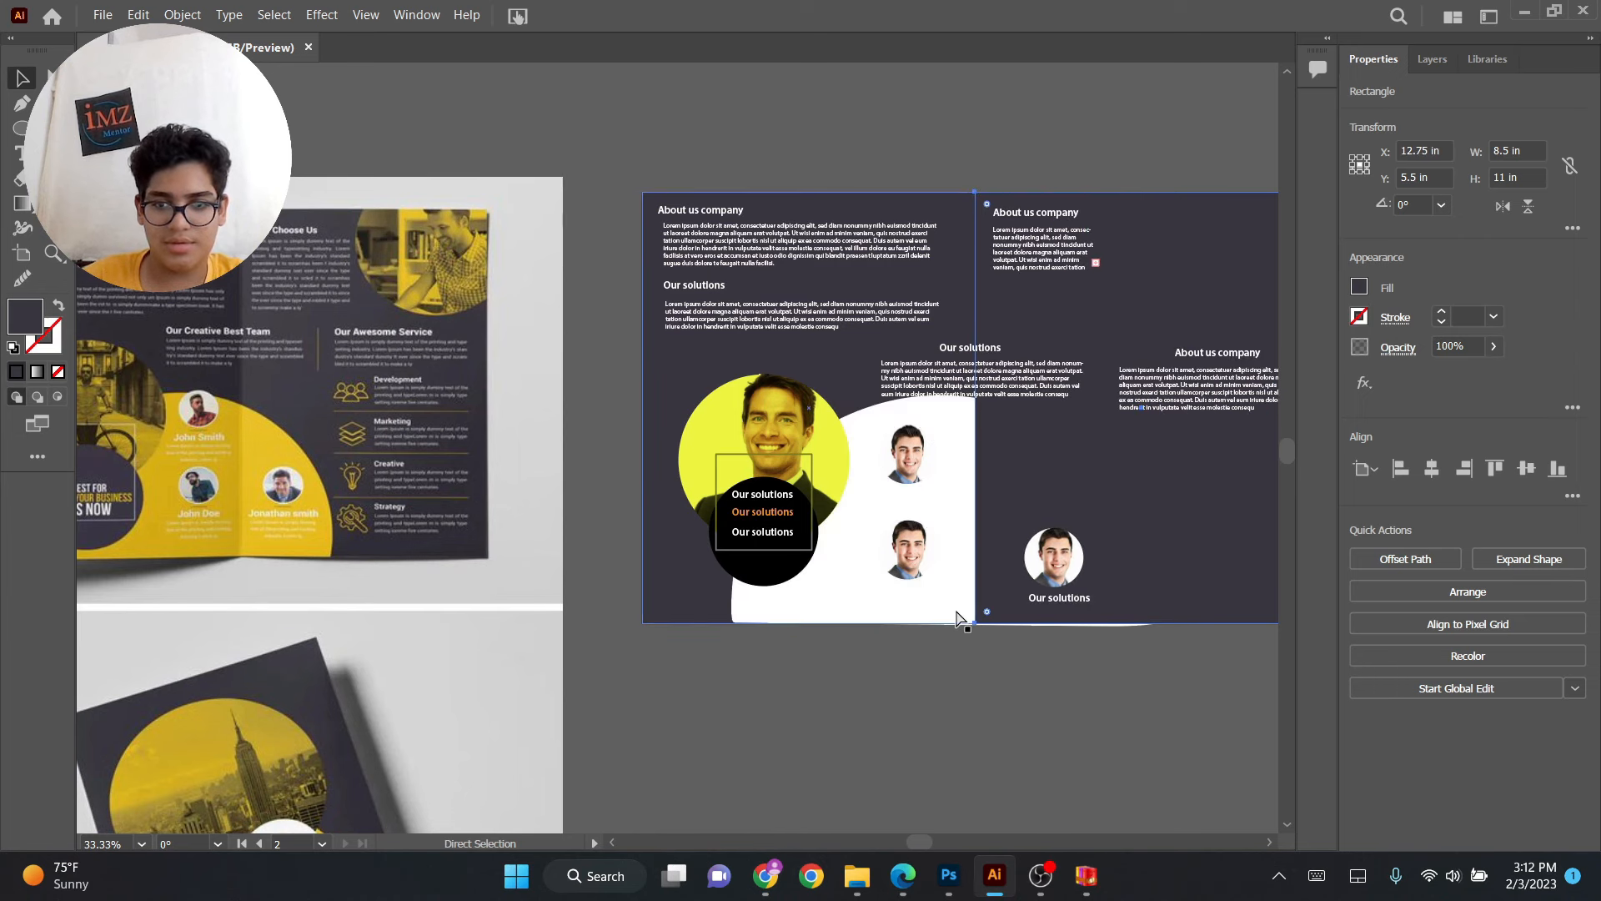
key(ctrl+shift+z)
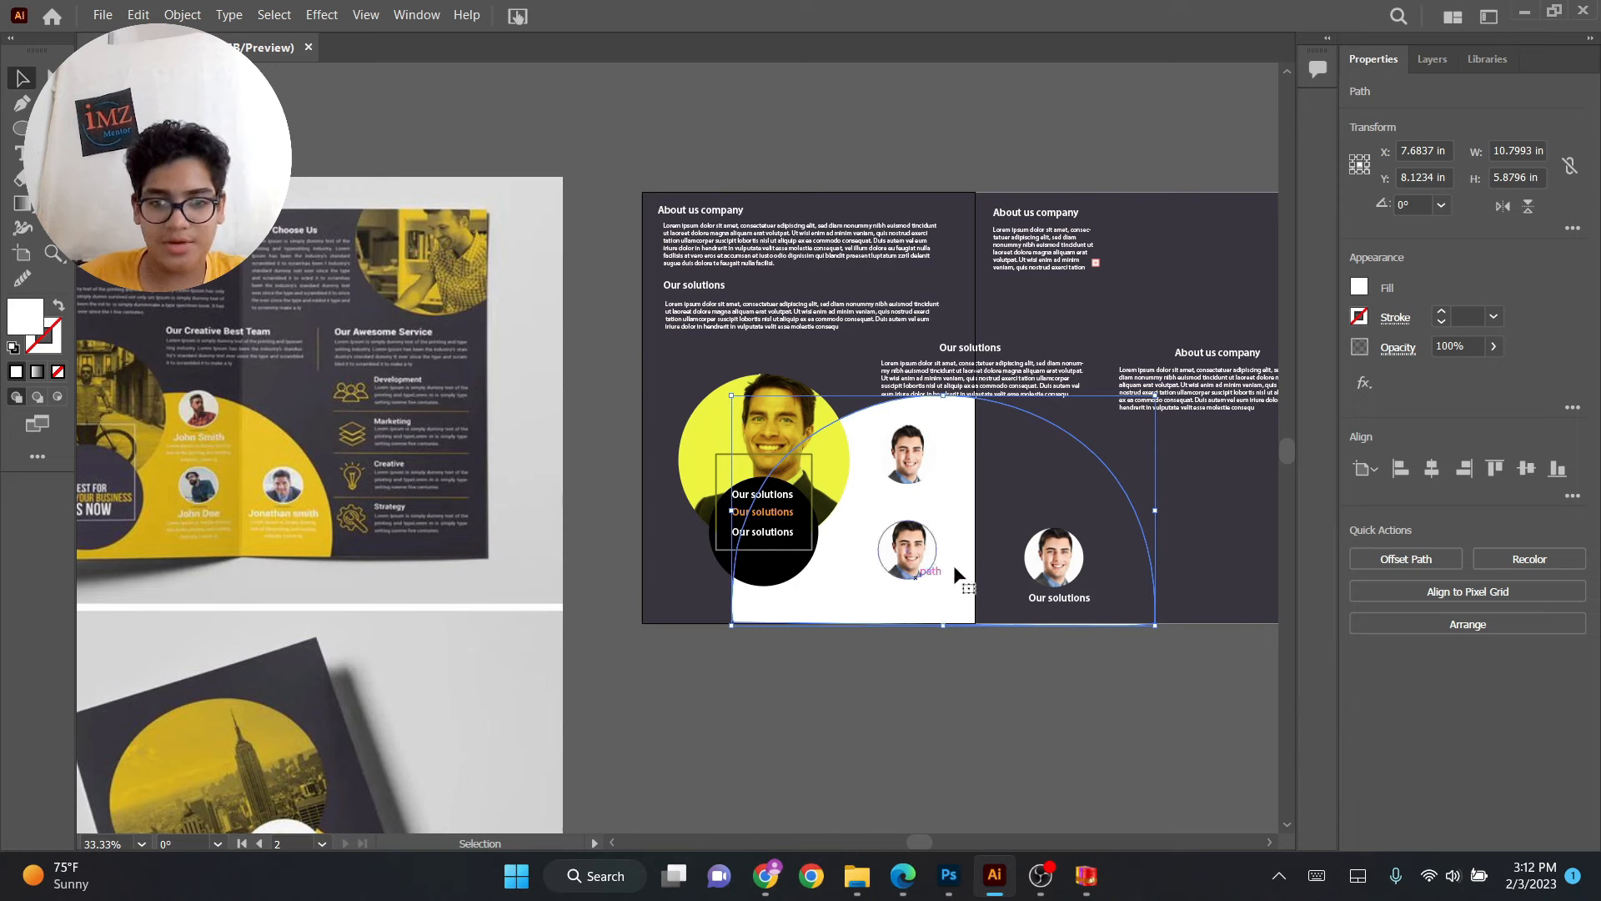
Fill the shape with yellow and adjust the color to D6D11A.
drag(934, 501, 1090, 494)
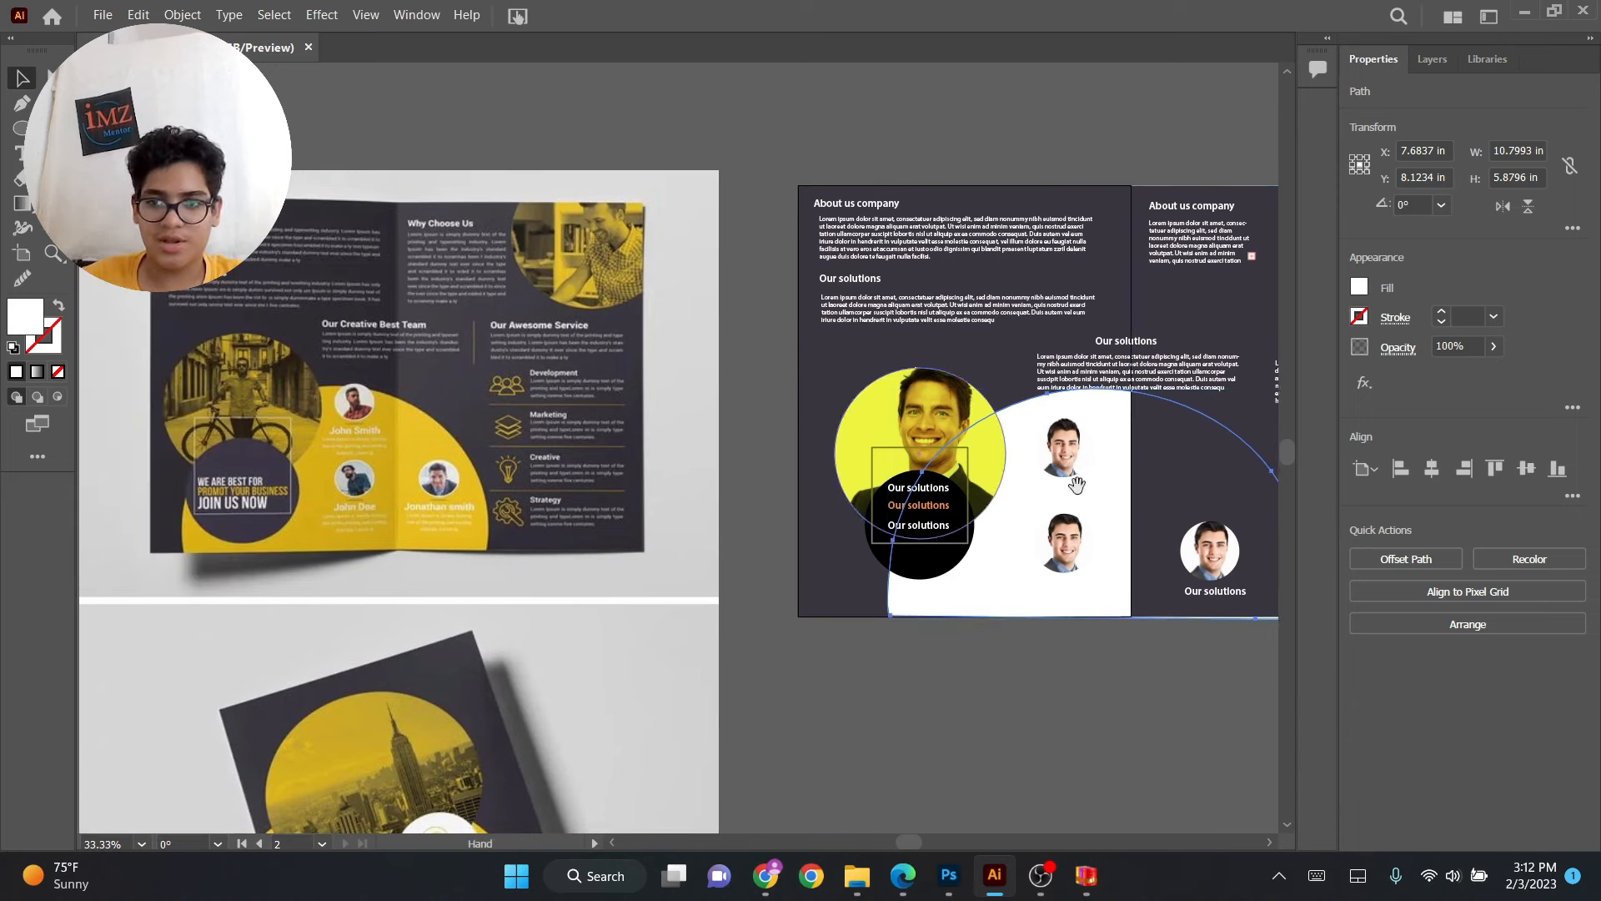
click(1360, 288)
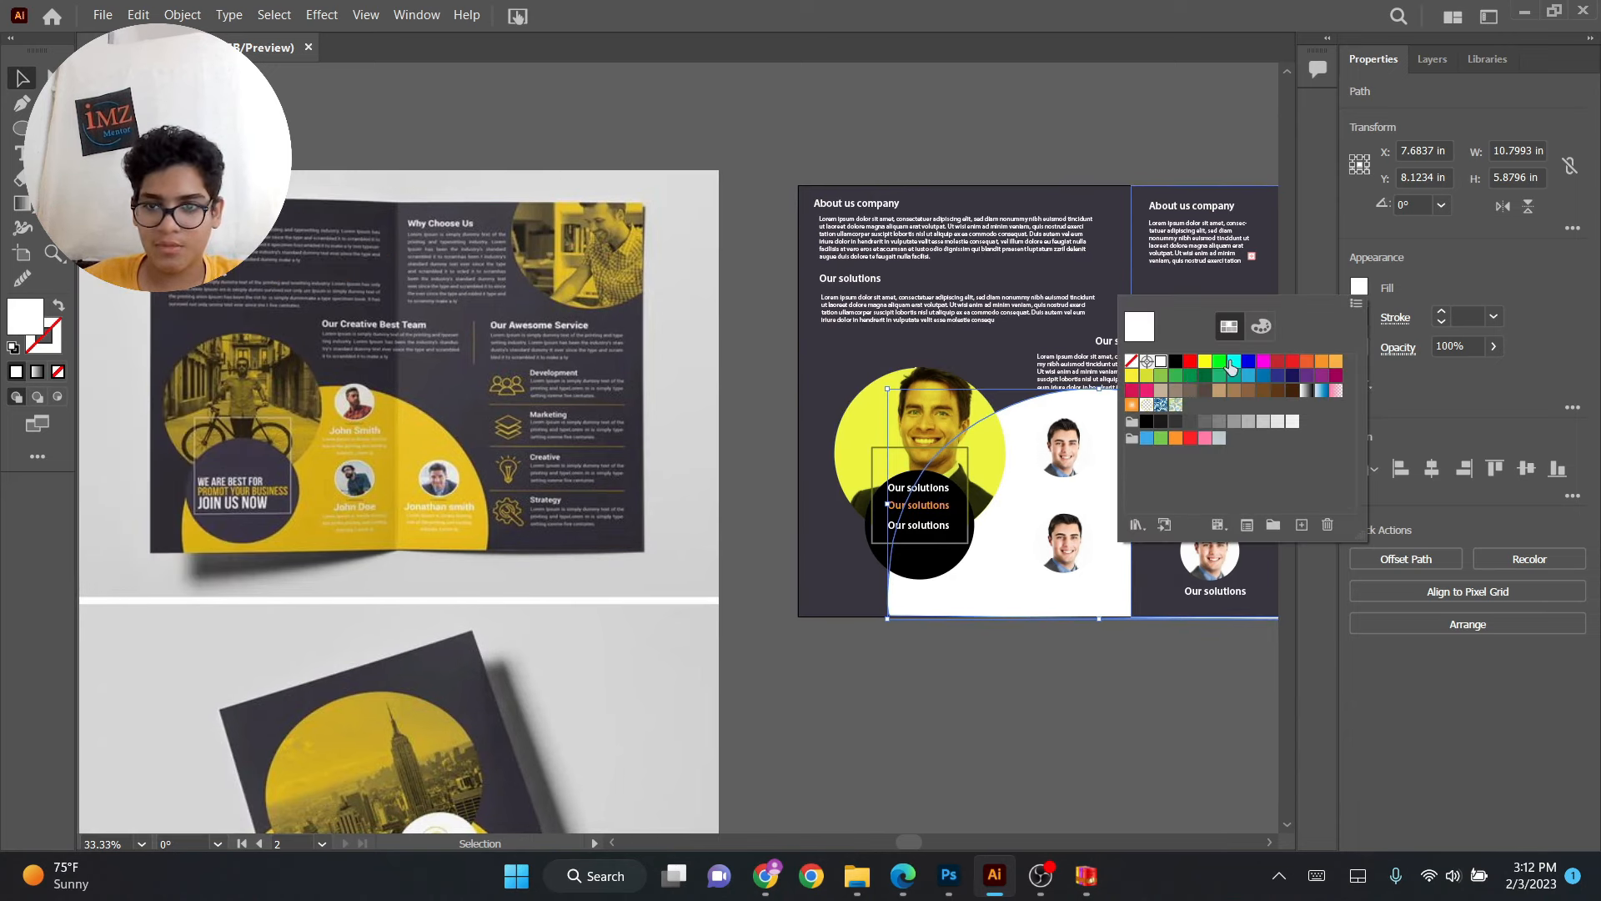
click(1205, 361)
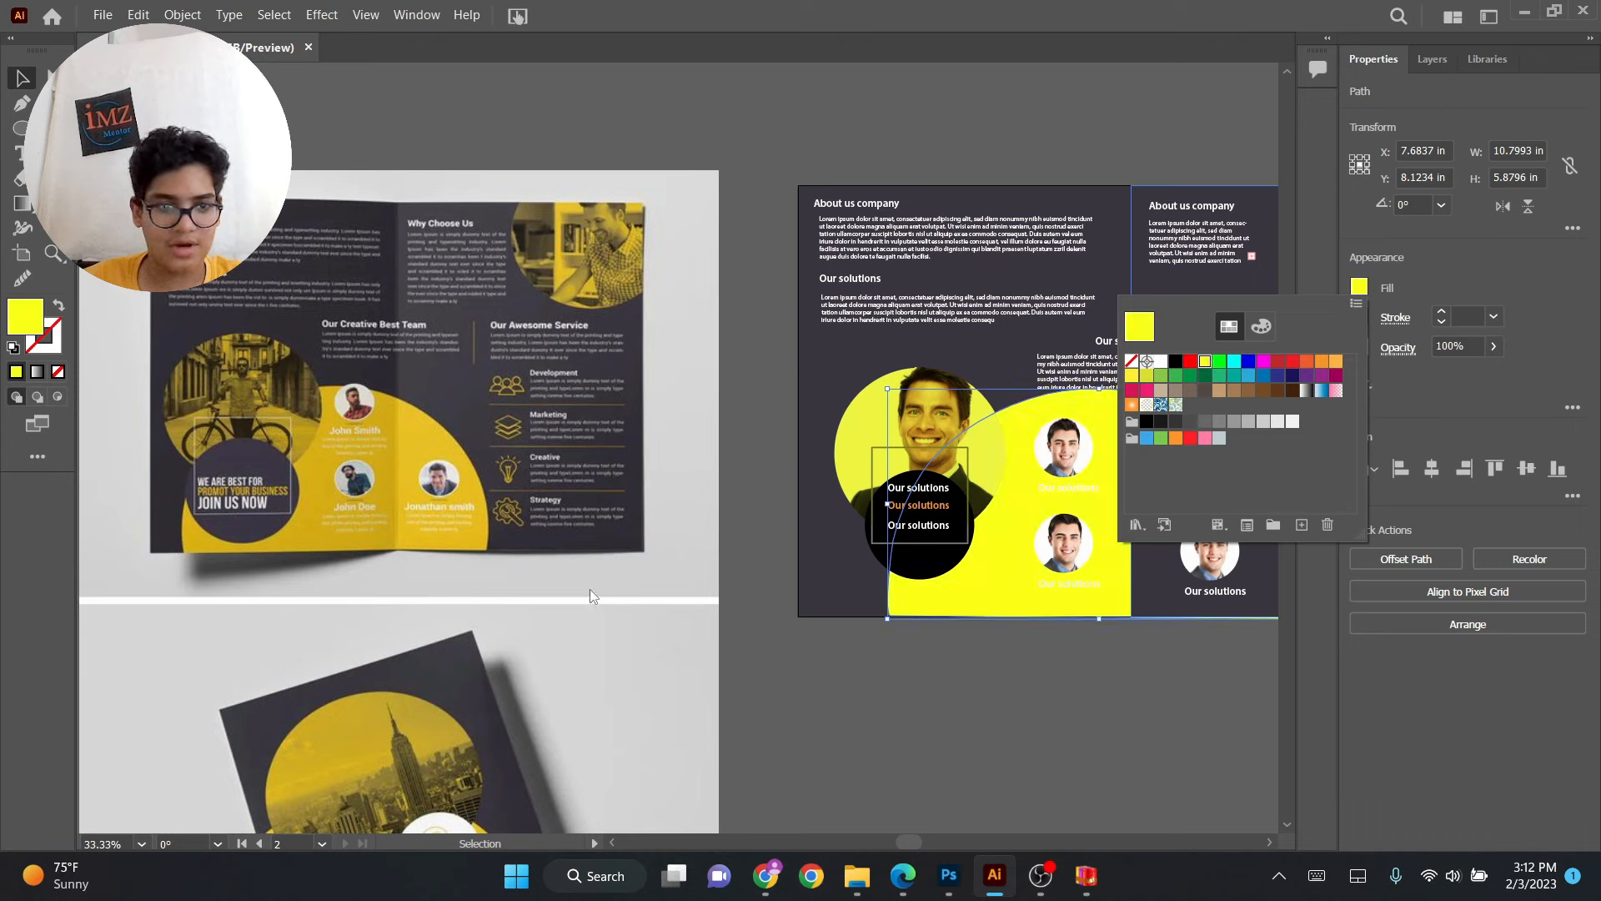
double_click(37, 325)
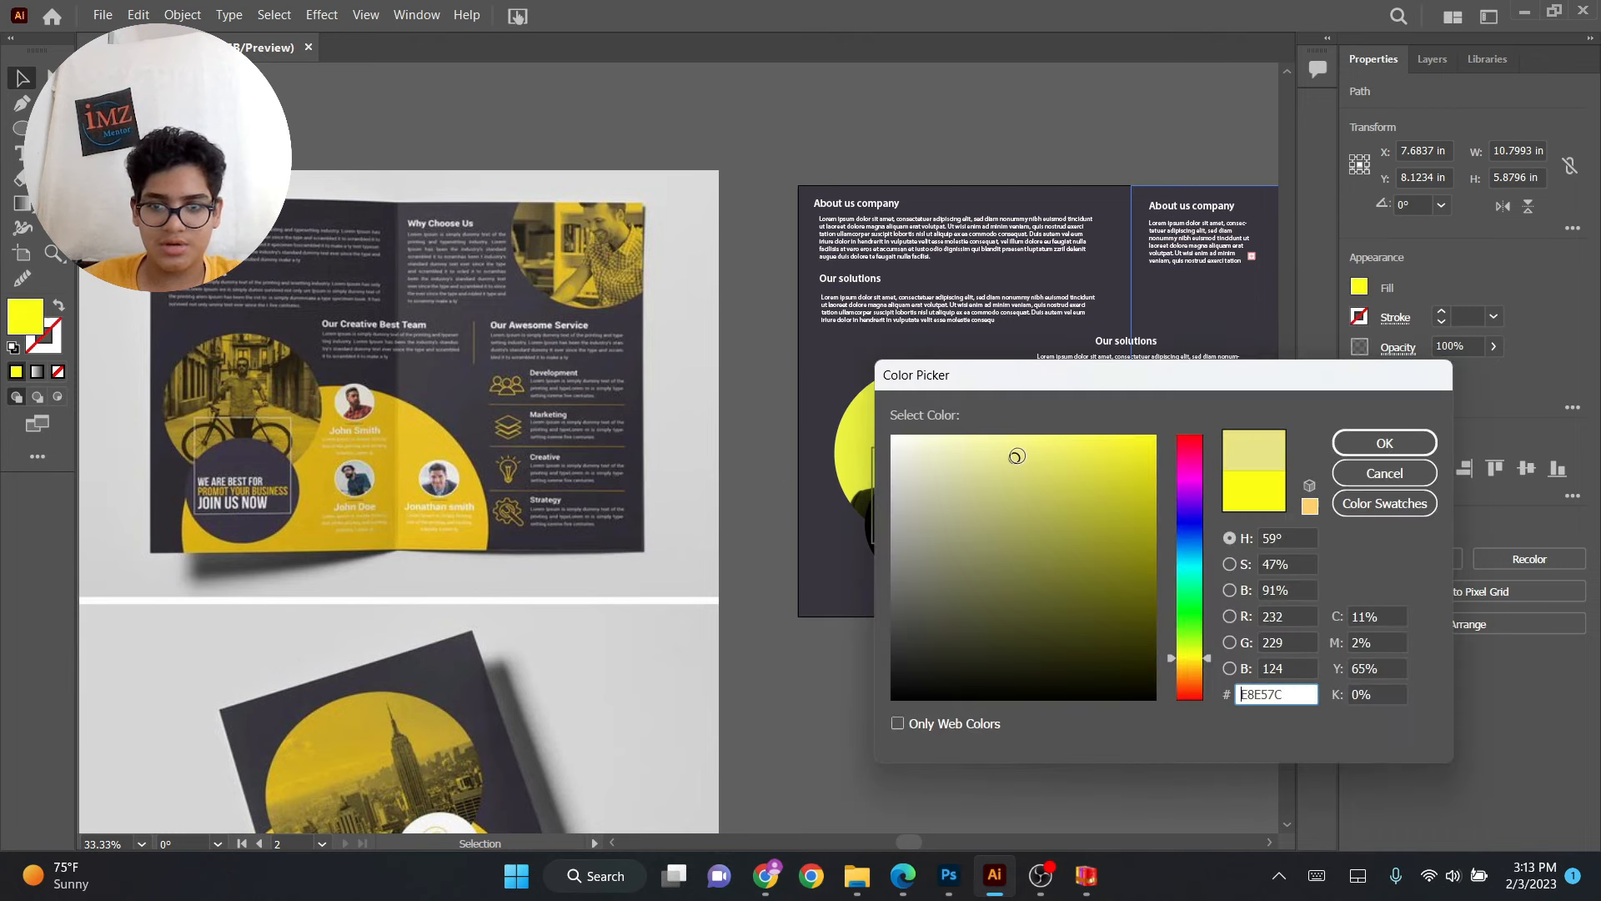
mouse_move(1107, 458)
mouse_down()
mouse_move(1124, 488)
mouse_move(1130, 473)
mouse_up()
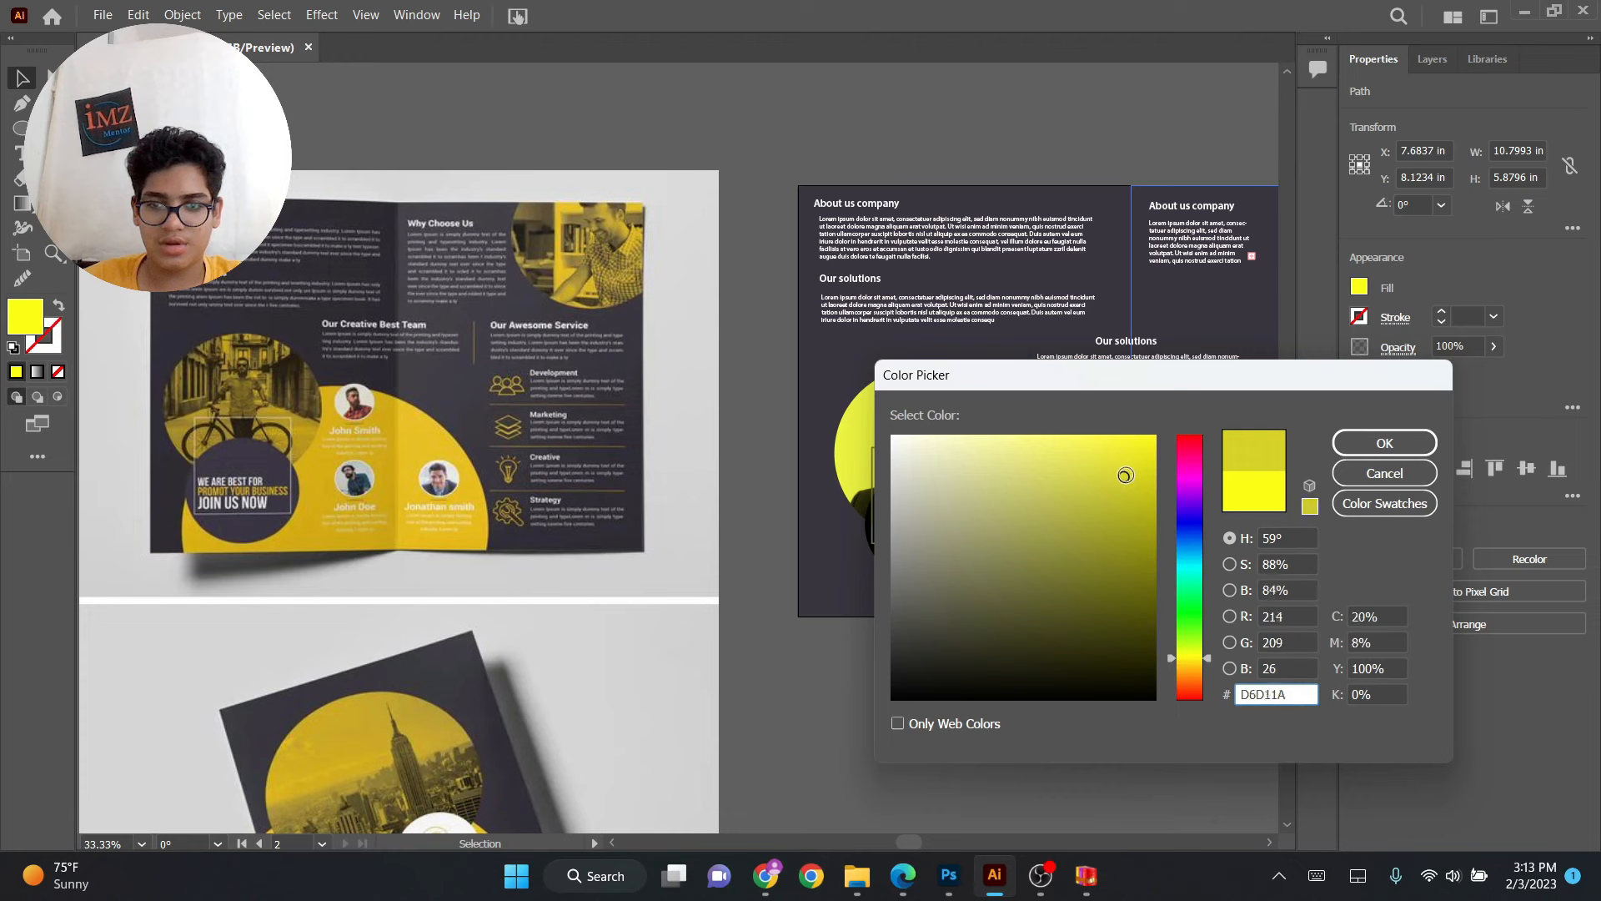
click(1384, 443)
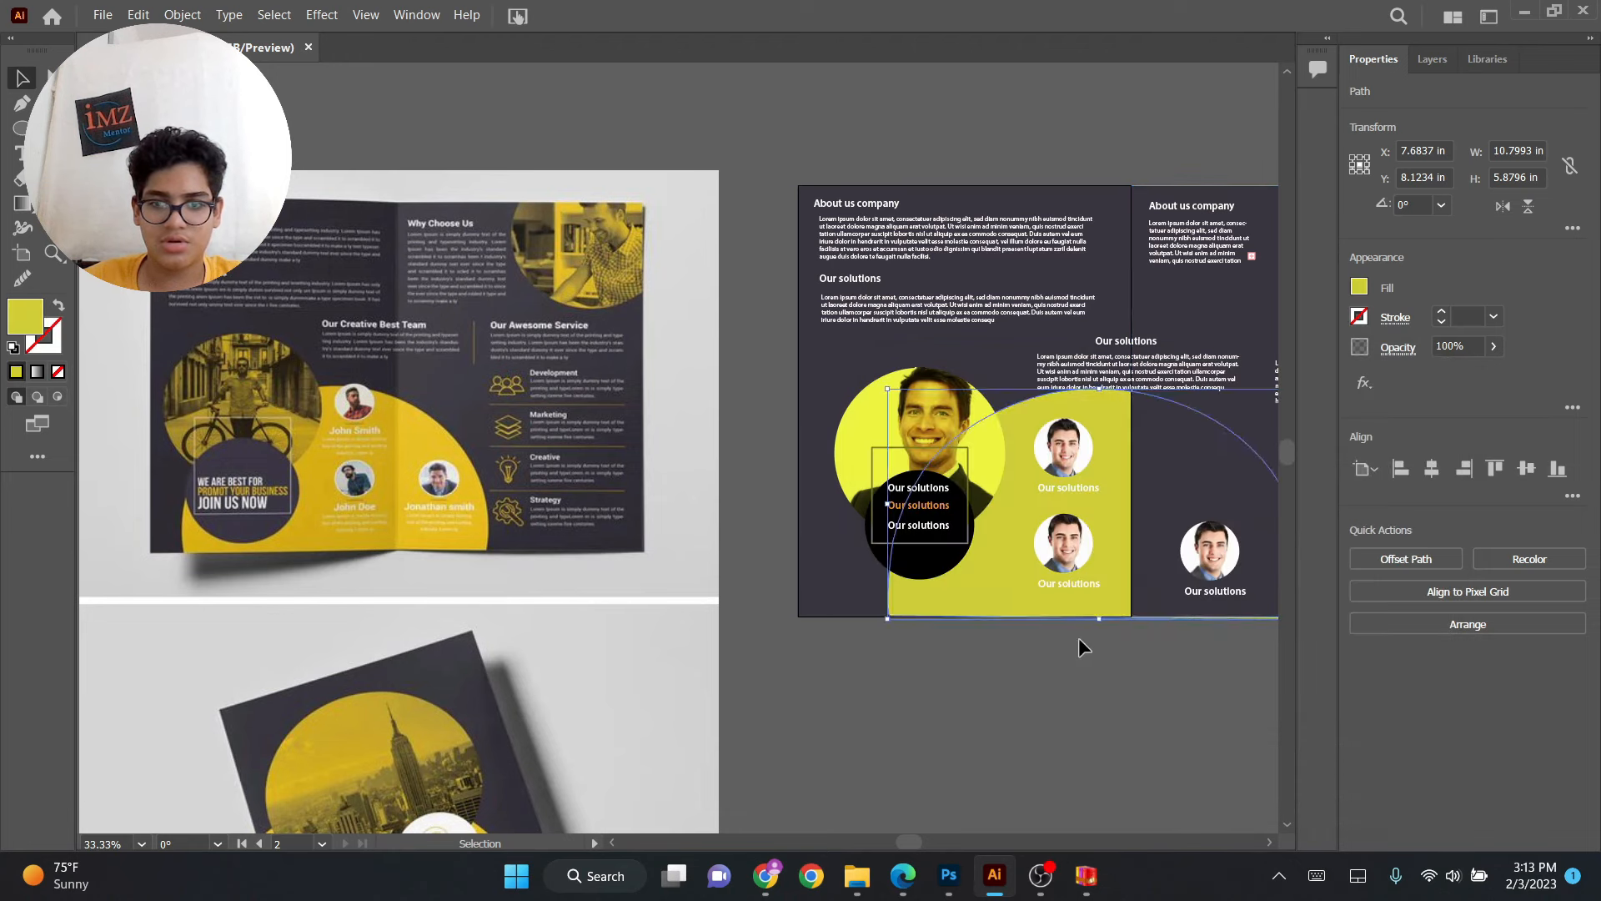
Sample the reference brochure's yellow into the shape's fill with the Eyedropper.
click(1078, 638)
drag(1116, 658, 981, 647)
click(858, 615)
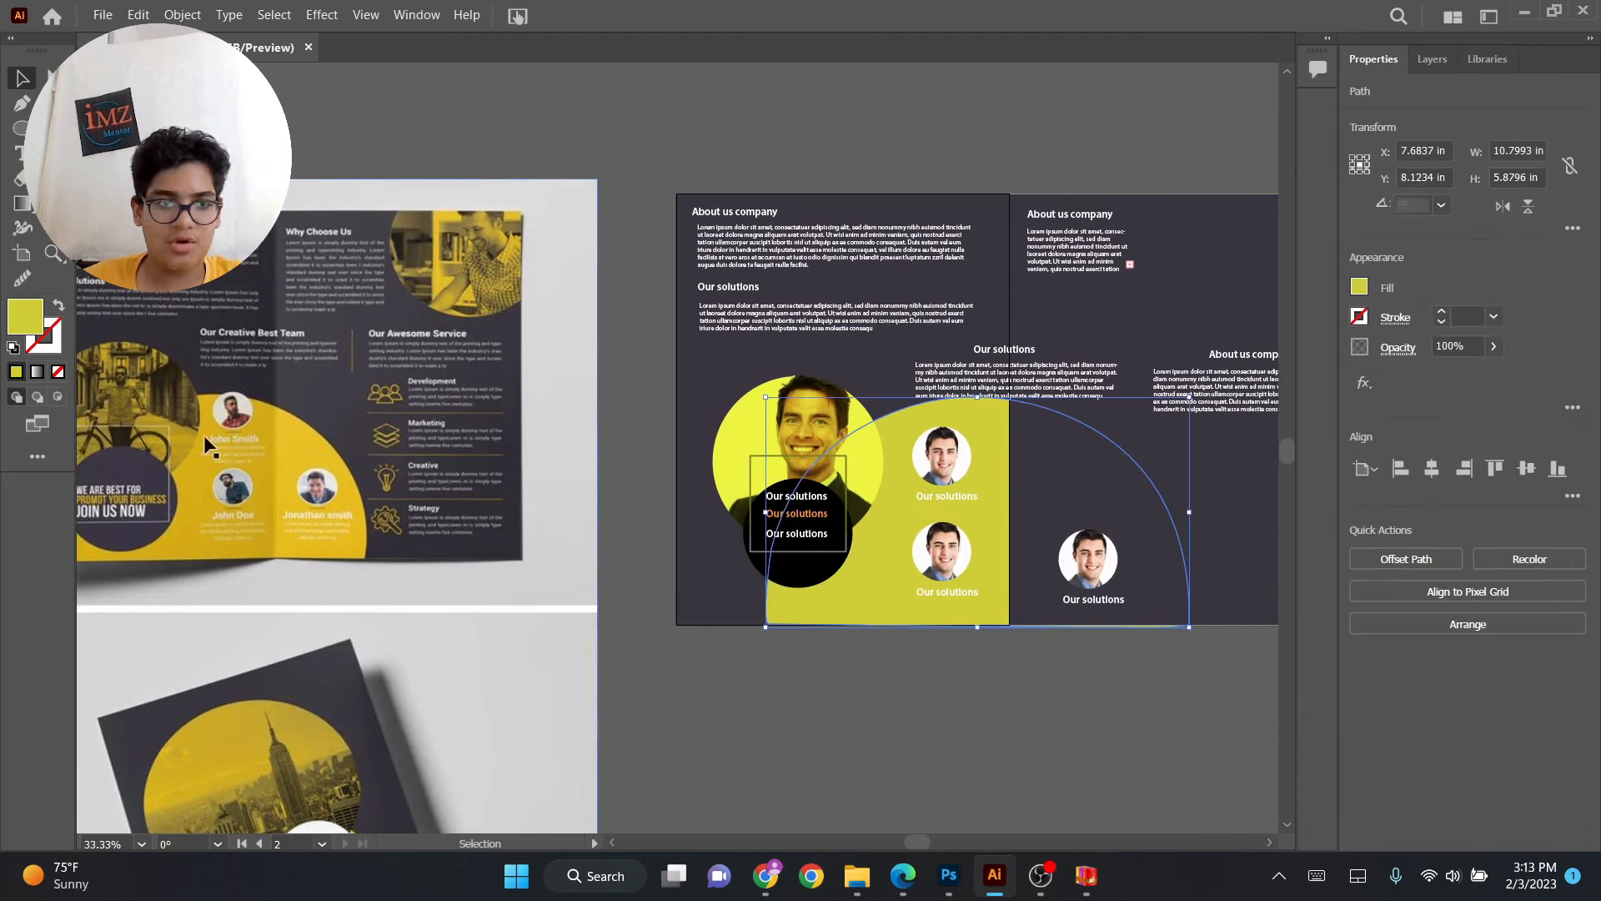
double_click(36, 316)
mouse_move(1191, 658)
mouse_down()
mouse_move(1190, 558)
mouse_move(1198, 670)
mouse_up()
drag(1100, 466, 1132, 450)
click(1384, 443)
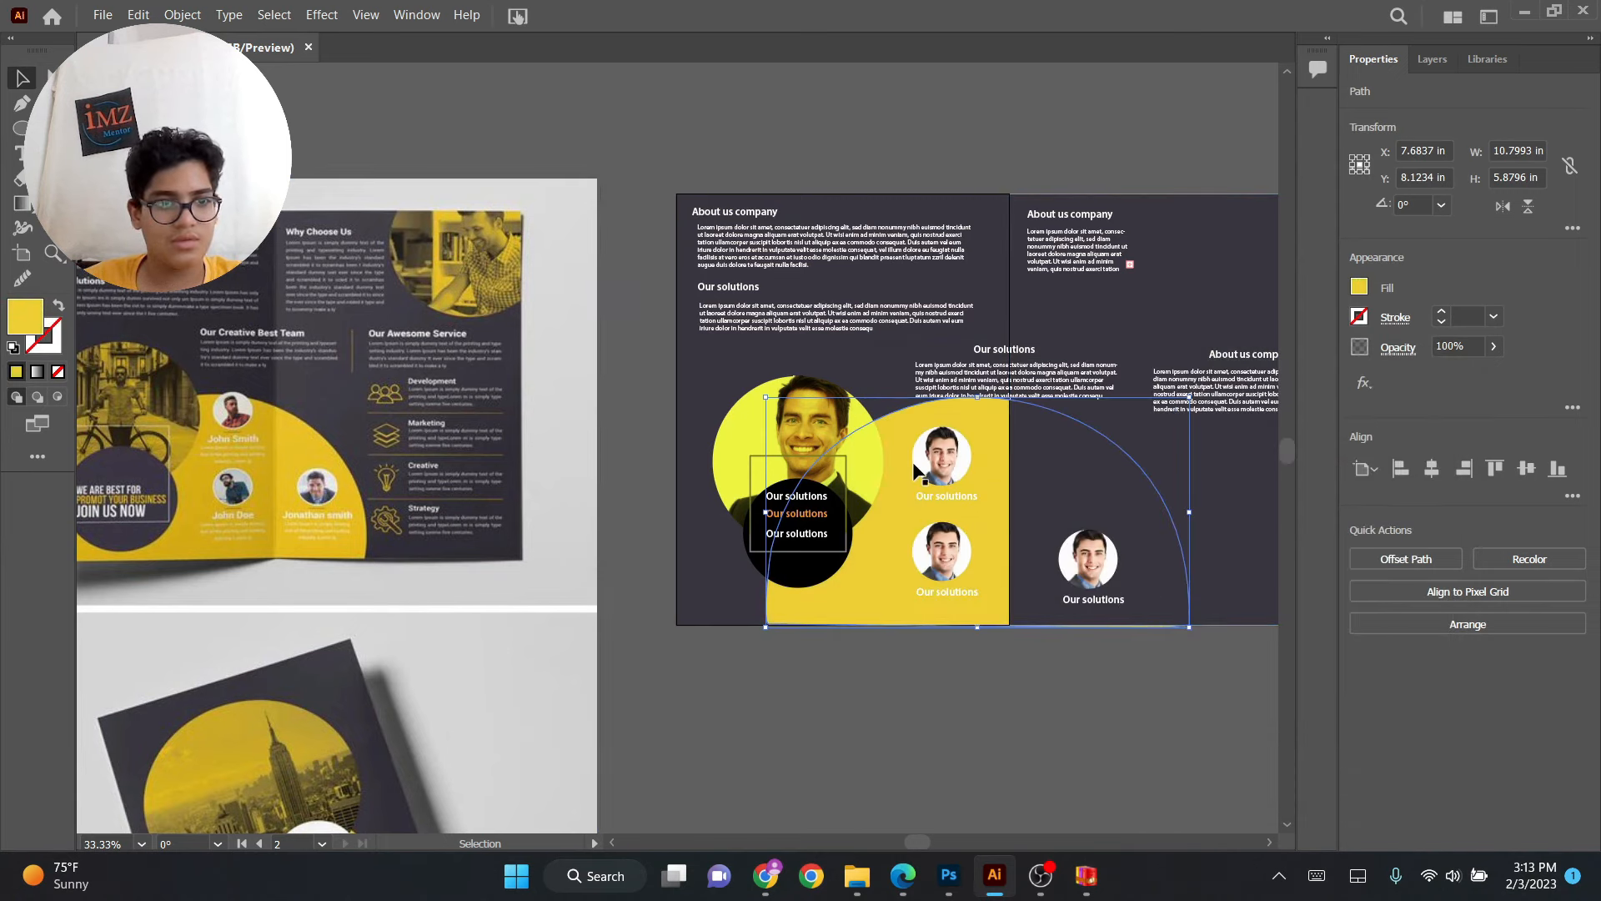
key(i)
click(292, 492)
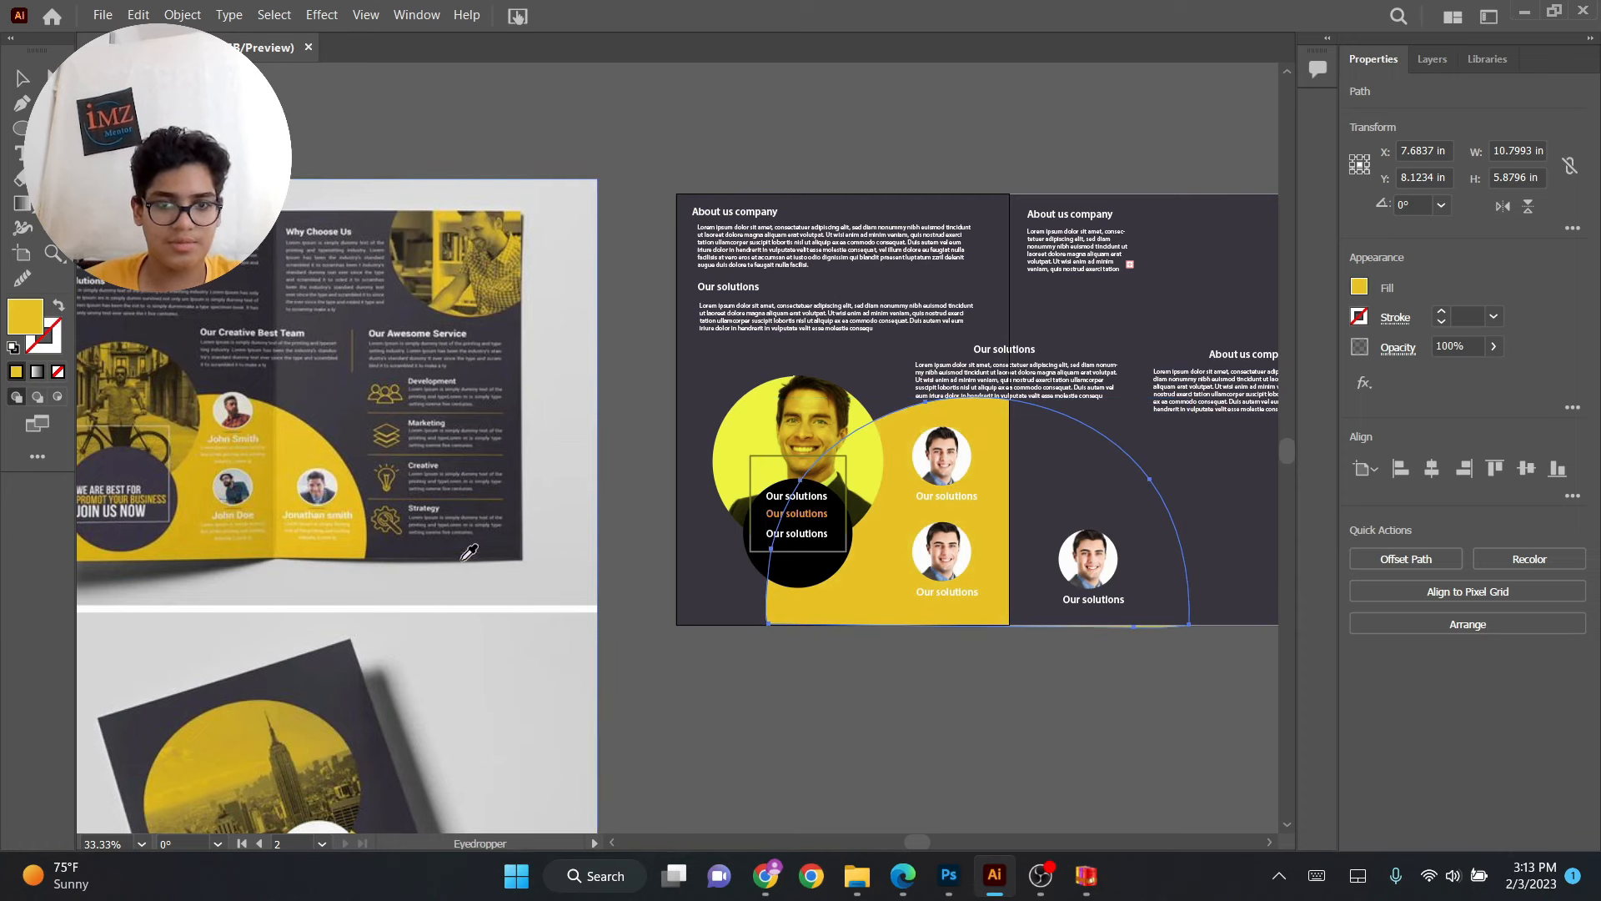
key(v)
Move the yellow shape about 1.15 in to the right.
click(791, 705)
drag(958, 581, 853, 629)
click(825, 662)
click(981, 621)
shift+click(972, 649)
shift+click(839, 619)
shift+click(837, 641)
shift+click(835, 529)
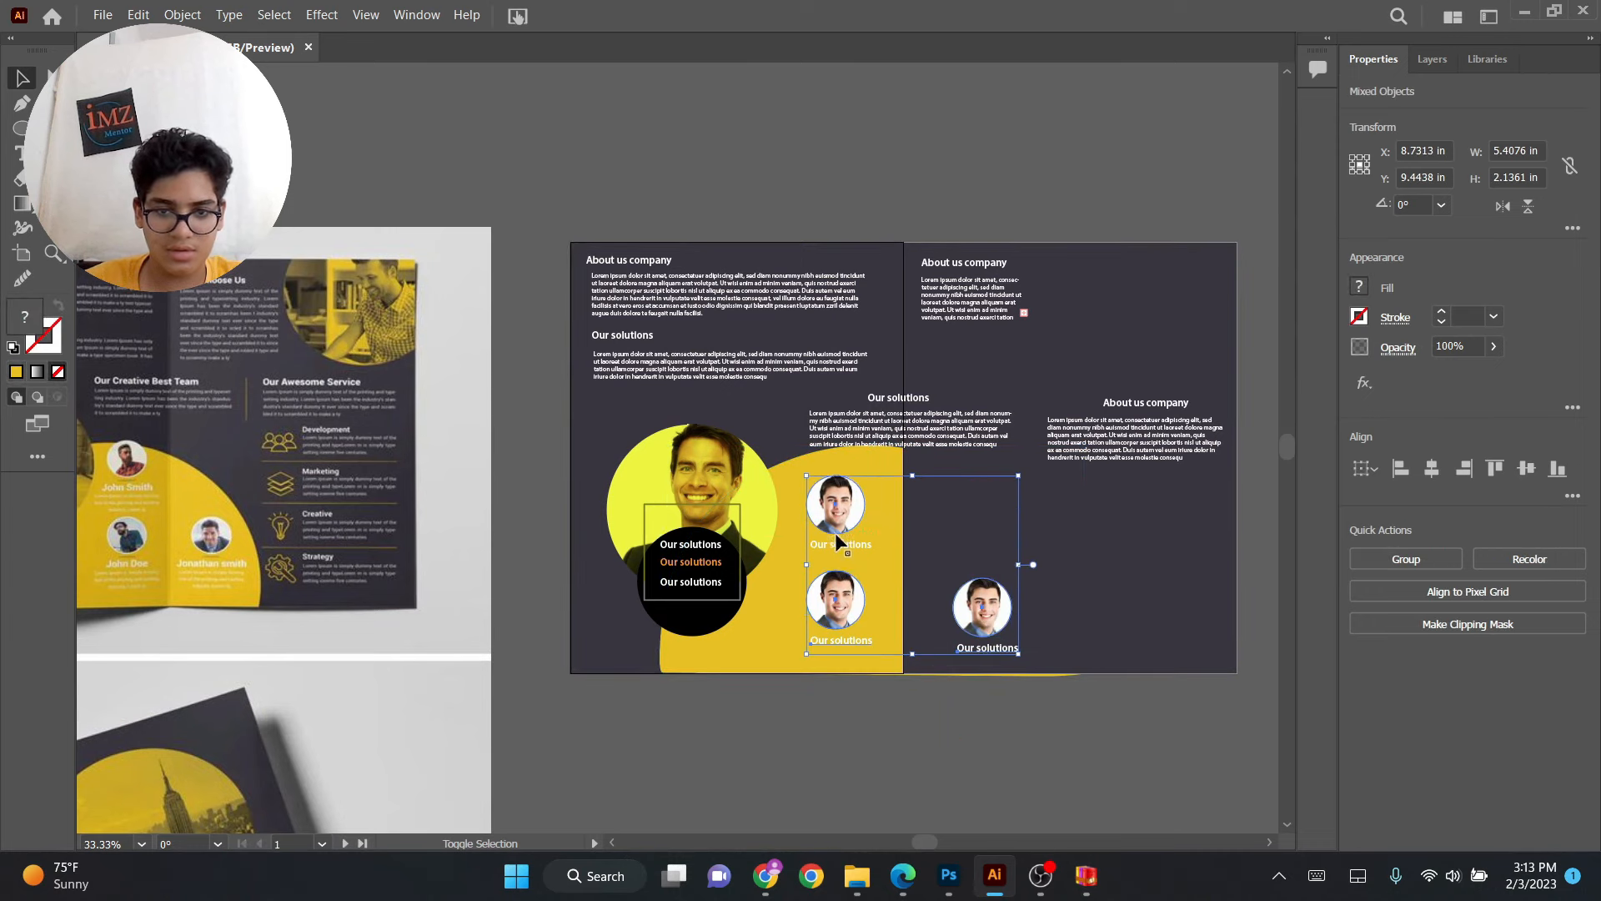
key(ctrl)
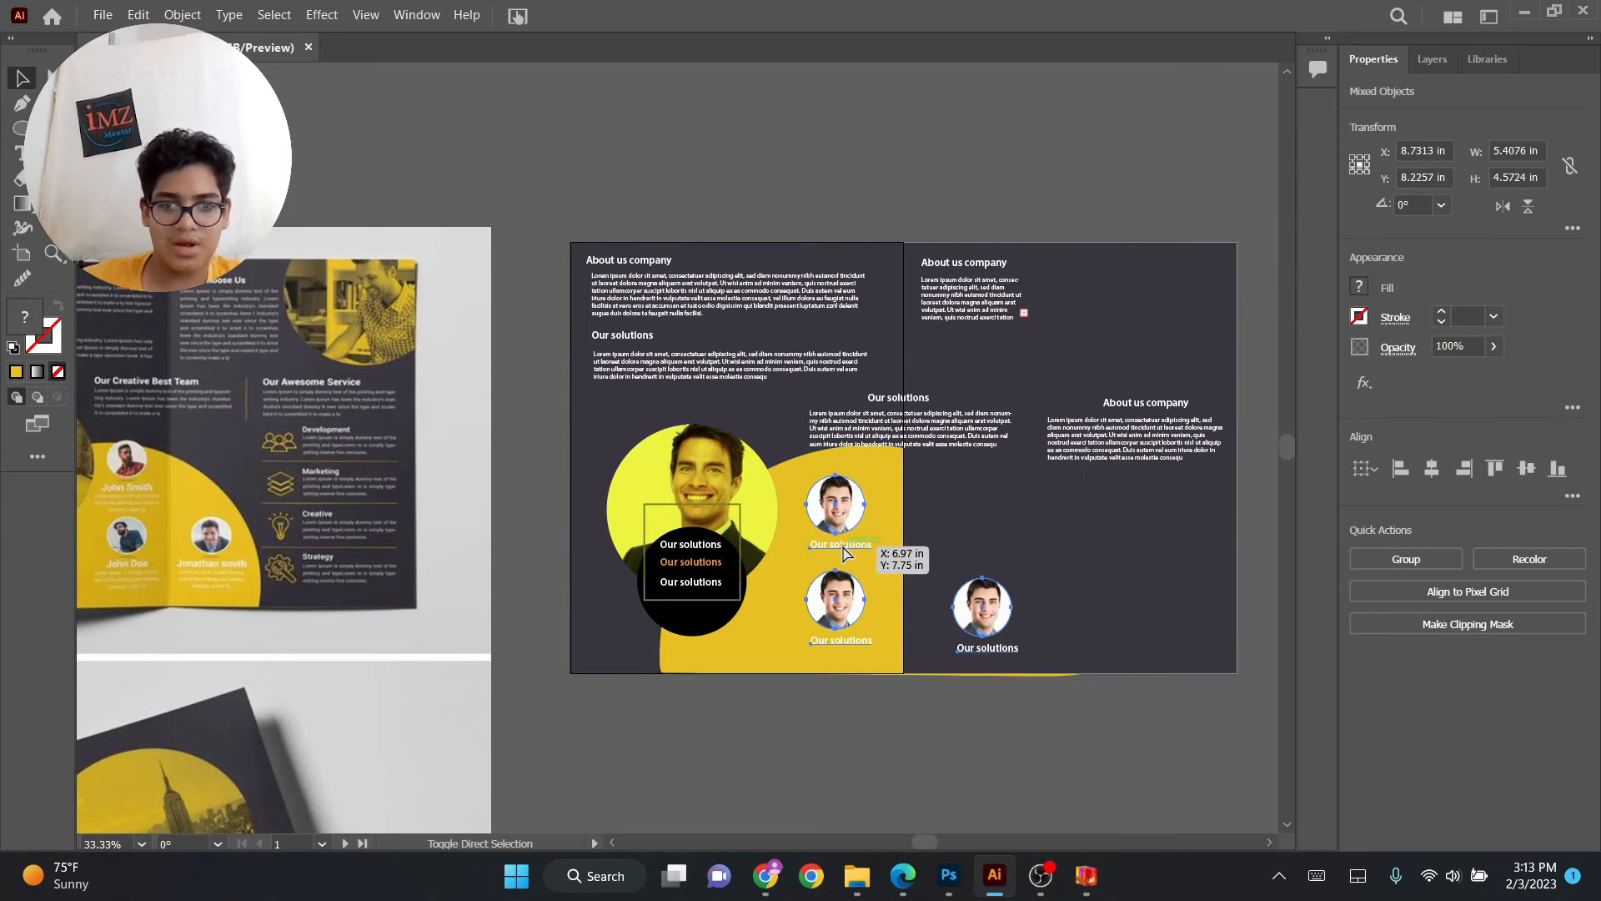
drag(771, 644, 817, 649)
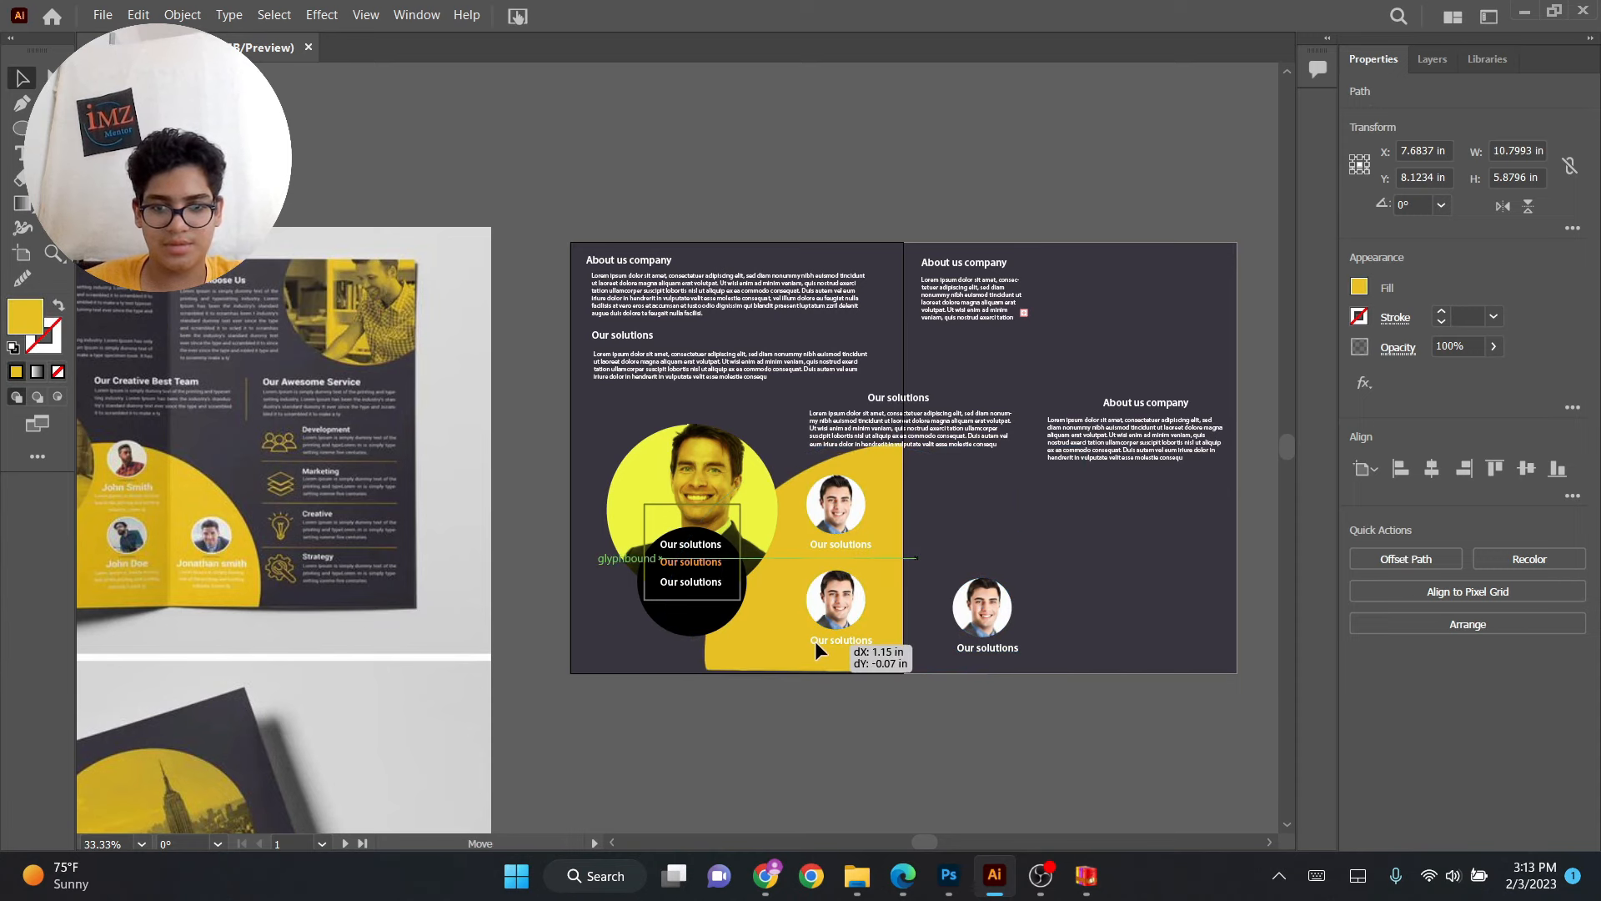
Send the right panel's background rectangle to the back.
click(1195, 569)
key(ctrl+p)
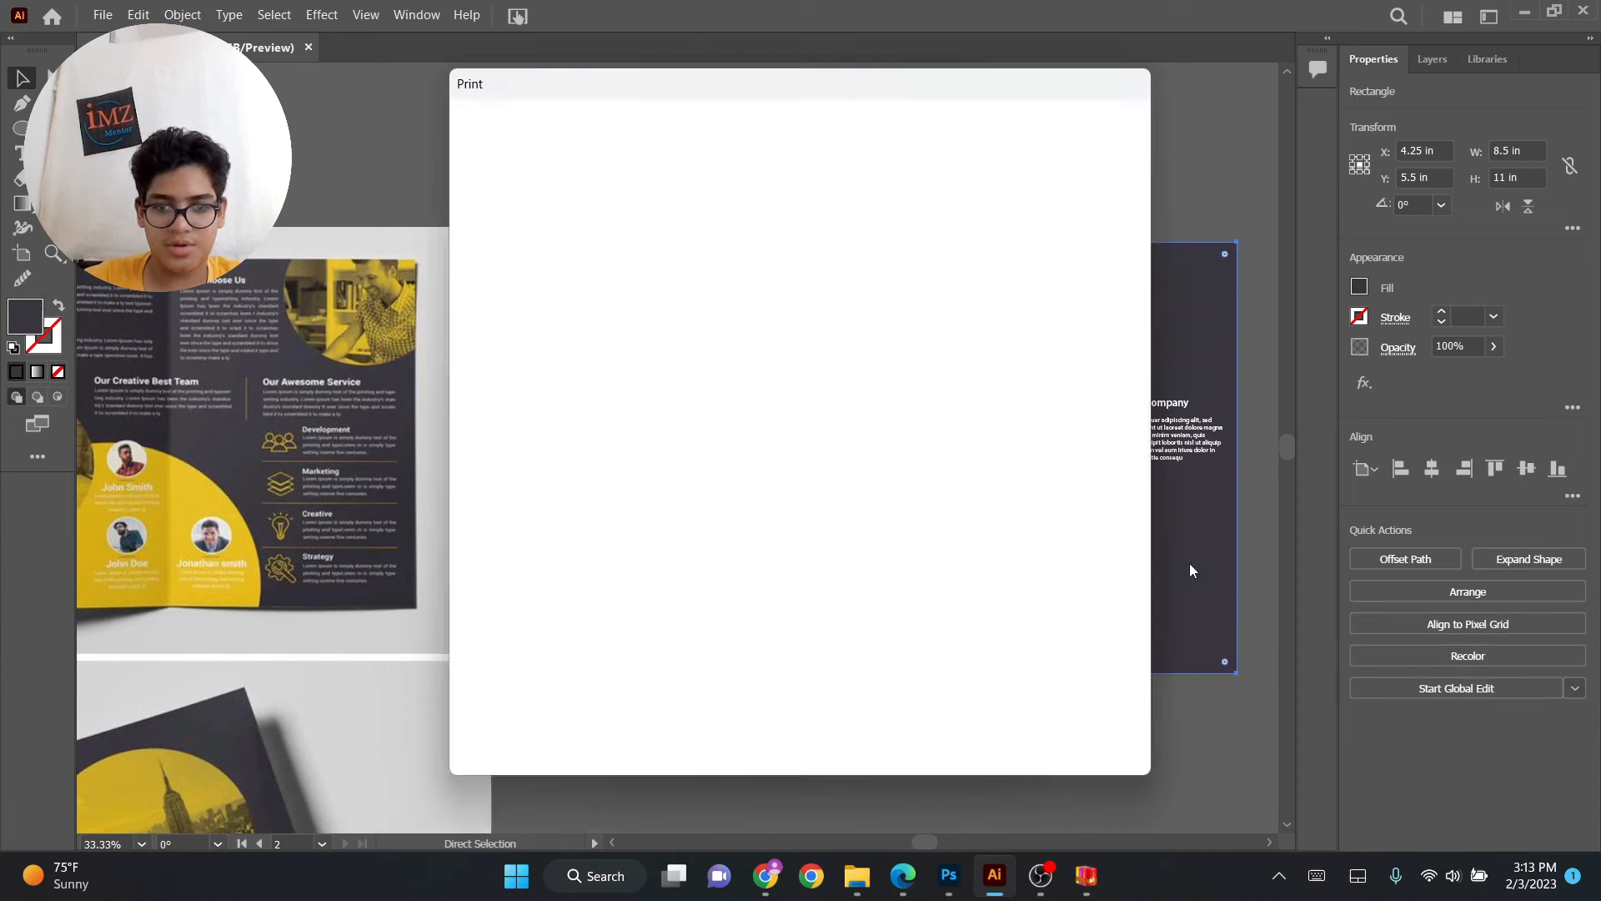
click(1089, 729)
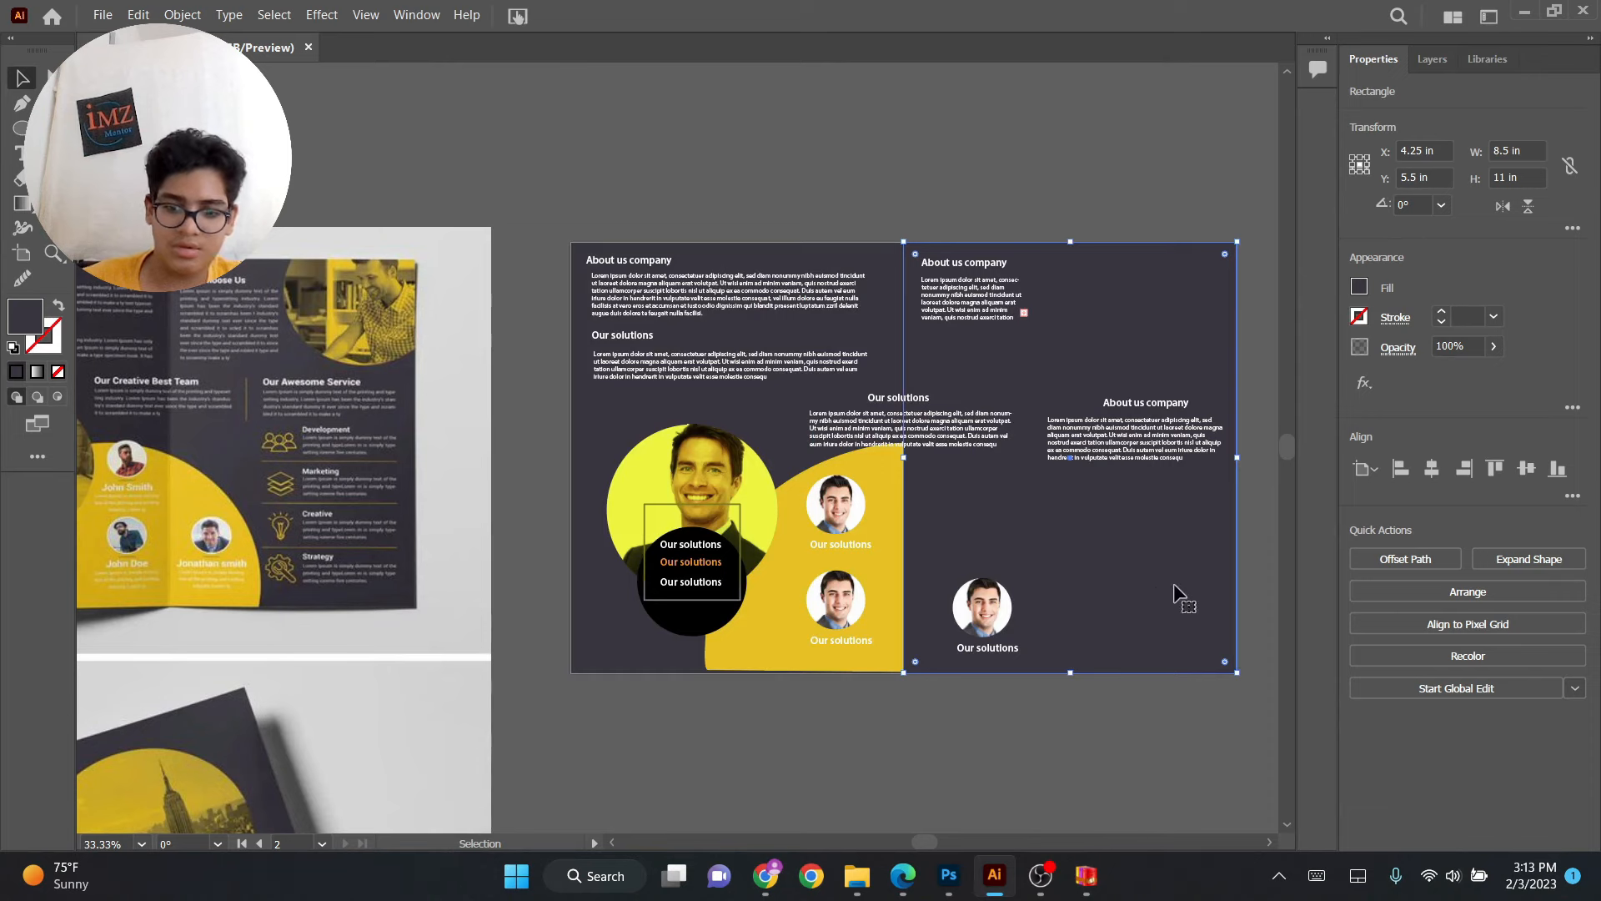
key(ctrl+shift+bracketleft)
Lock the left panel's background rectangle and the yellow curved shape so they cannot be selected.
drag(1071, 672, 1071, 690)
click(1008, 721)
drag(901, 622, 1051, 656)
click(871, 672)
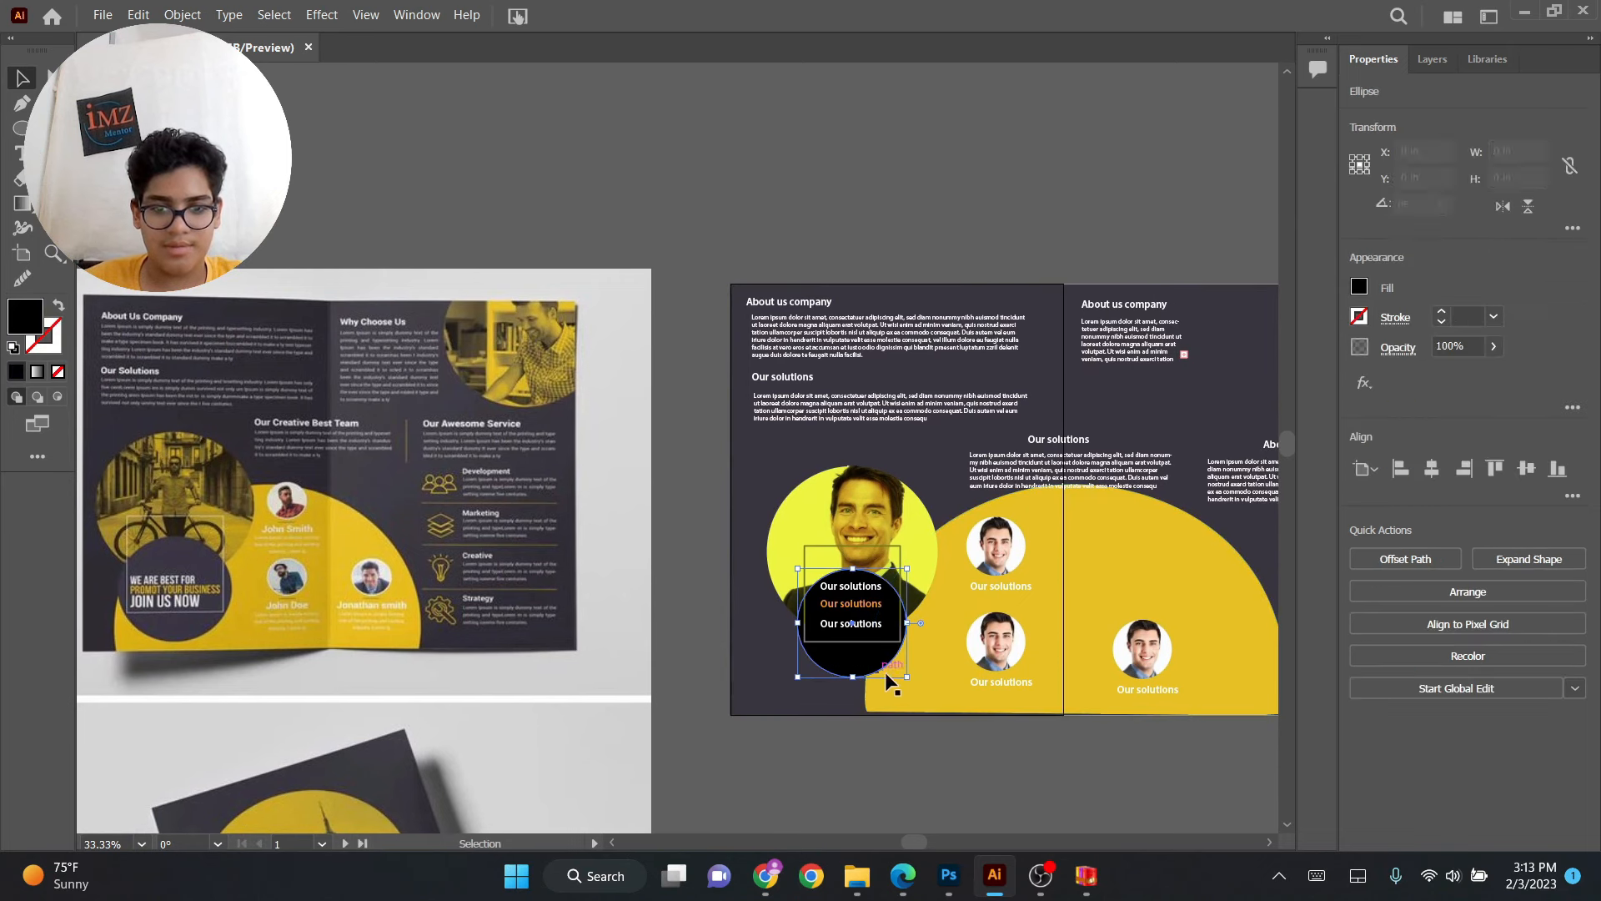
shift+click(872, 538)
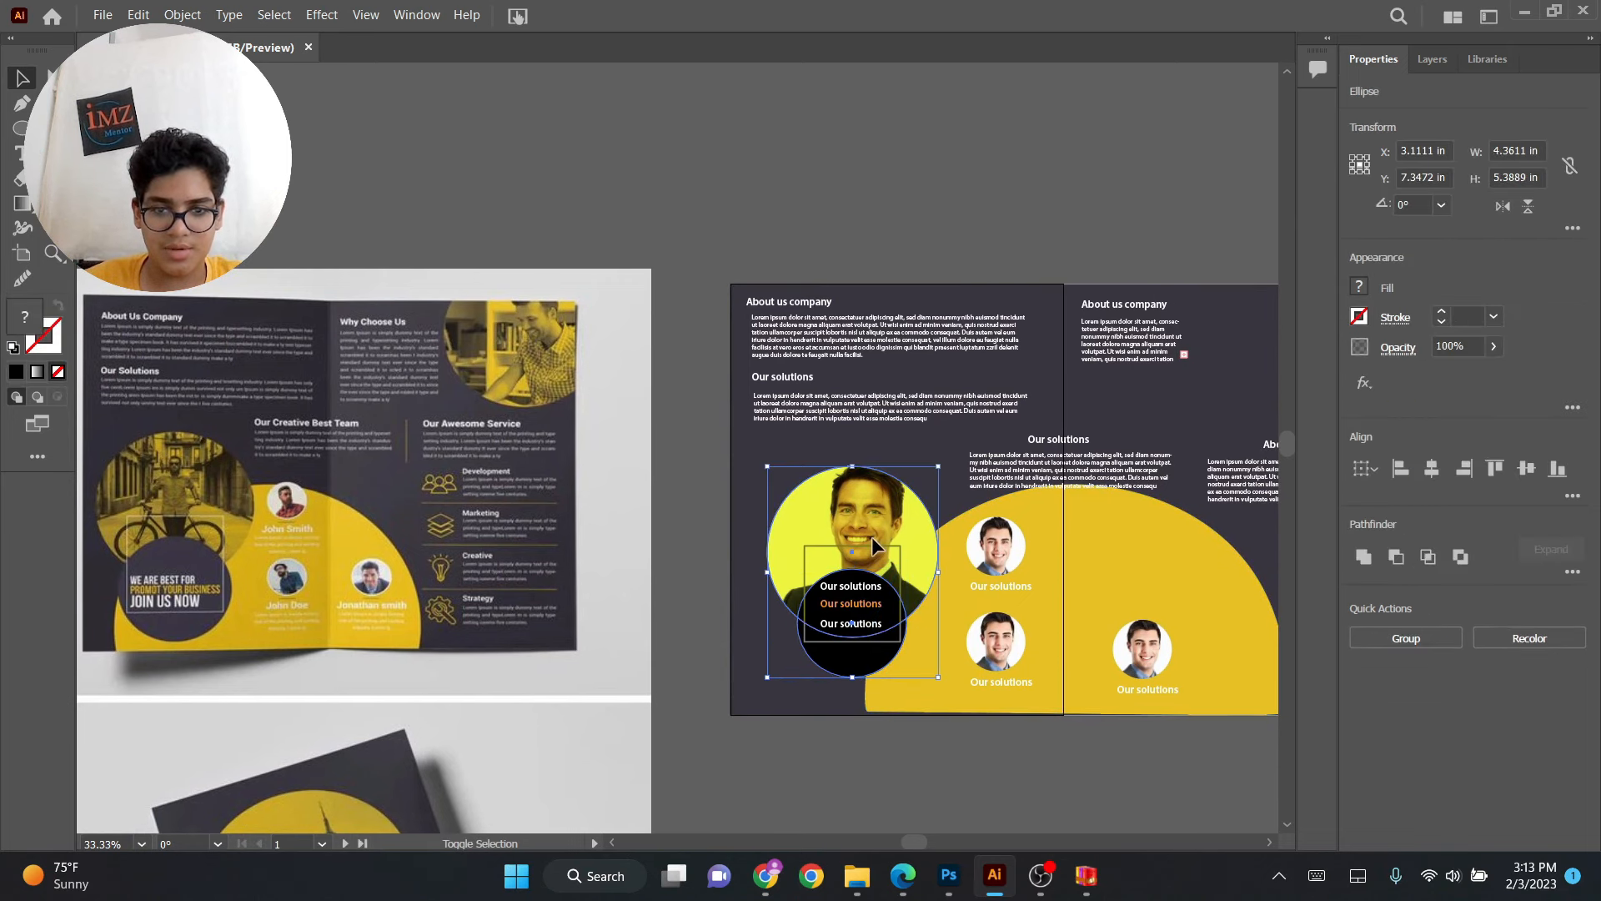
shift+click(871, 543)
shift+click(871, 543)
click(854, 640)
click(773, 655)
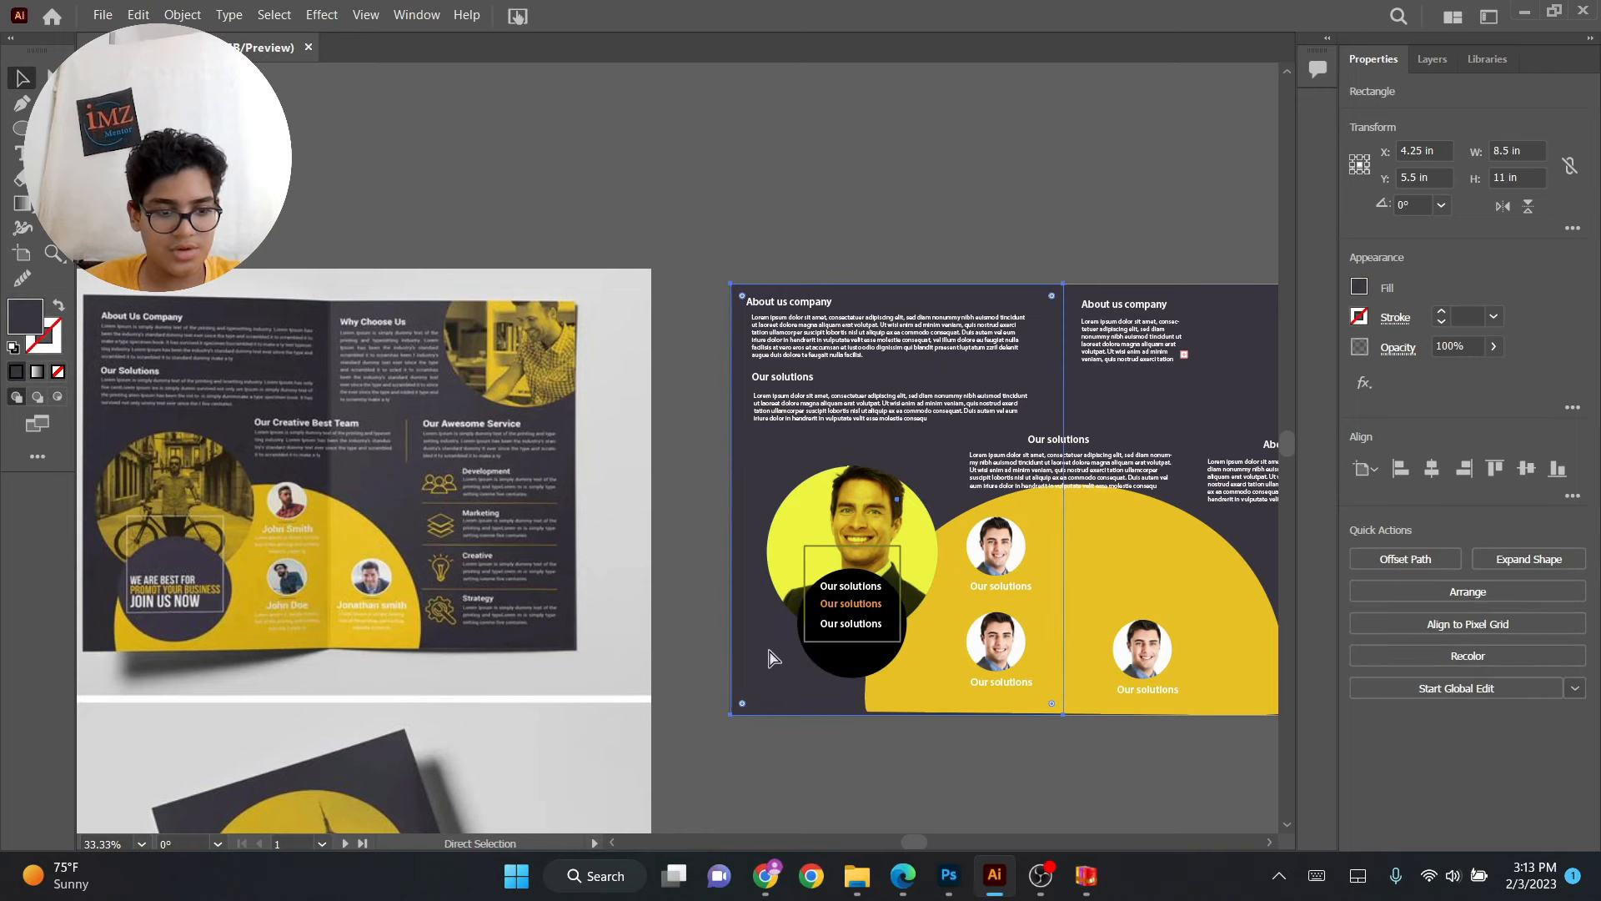
key(ctrl+2)
click(915, 697)
key(ctrl+2)
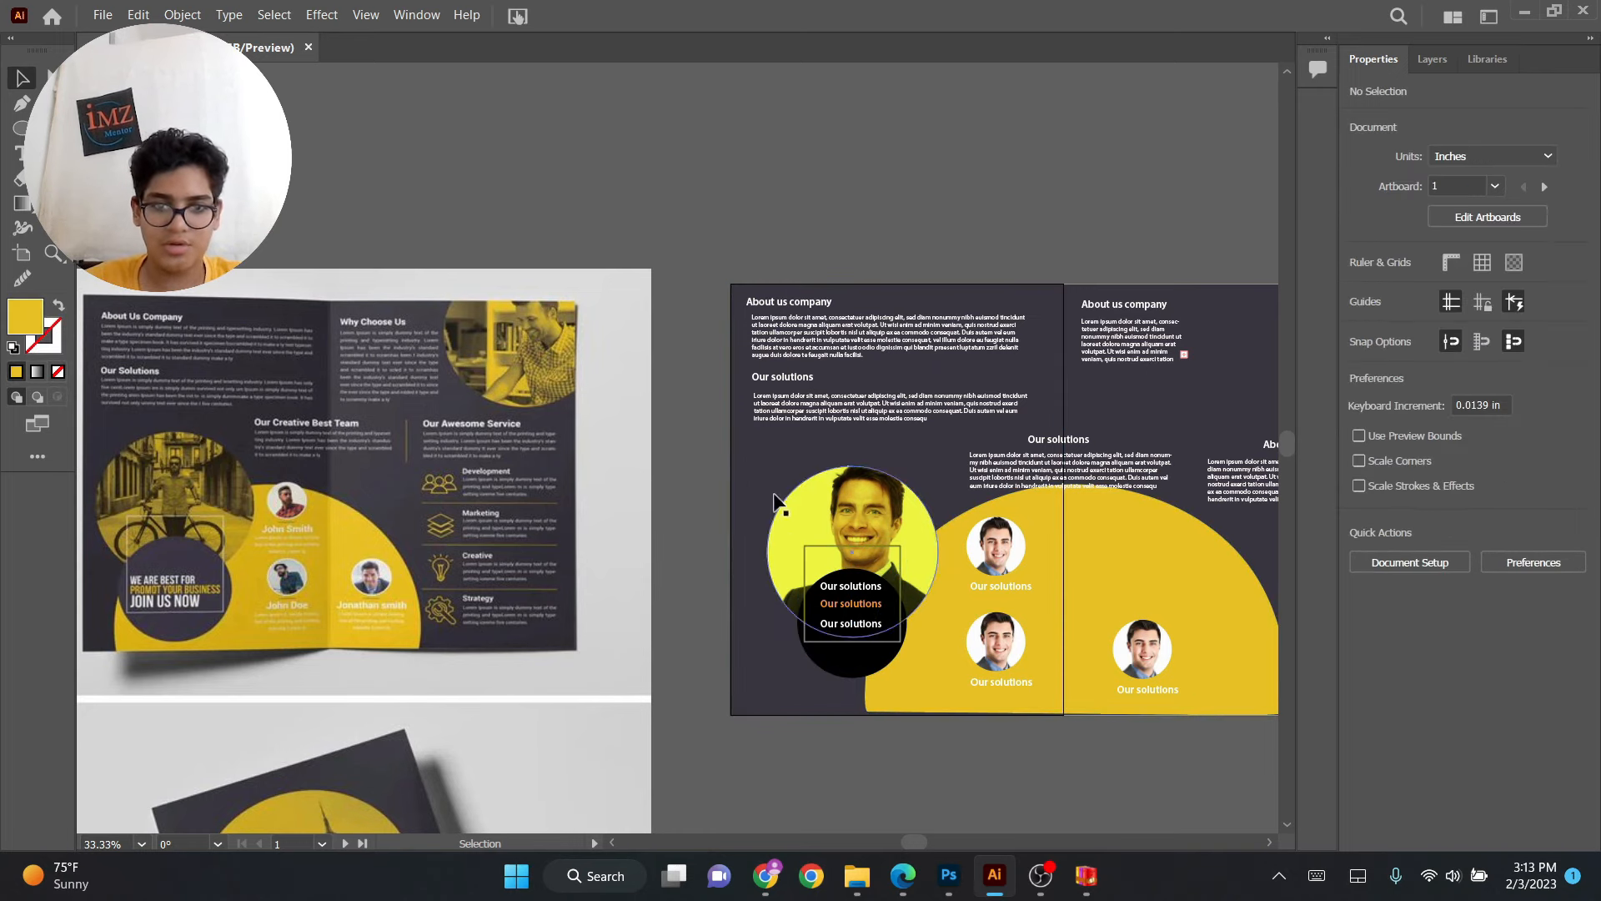
Group the yellow and black photo circles with their text, then unlock all objects.
drag(945, 672, 948, 689)
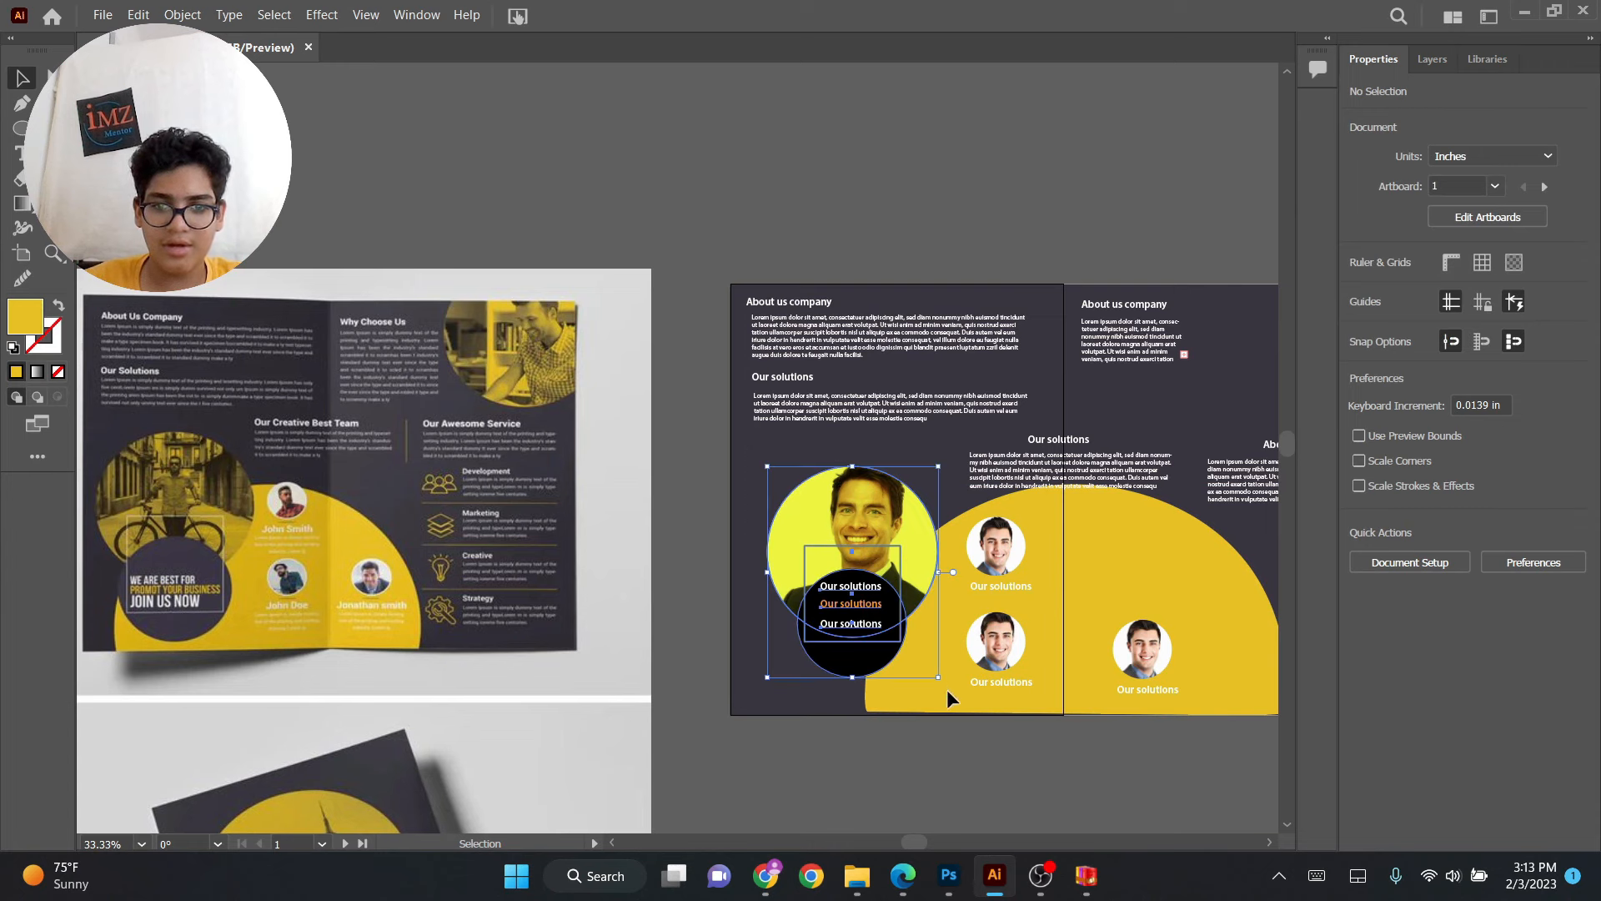
click(1406, 558)
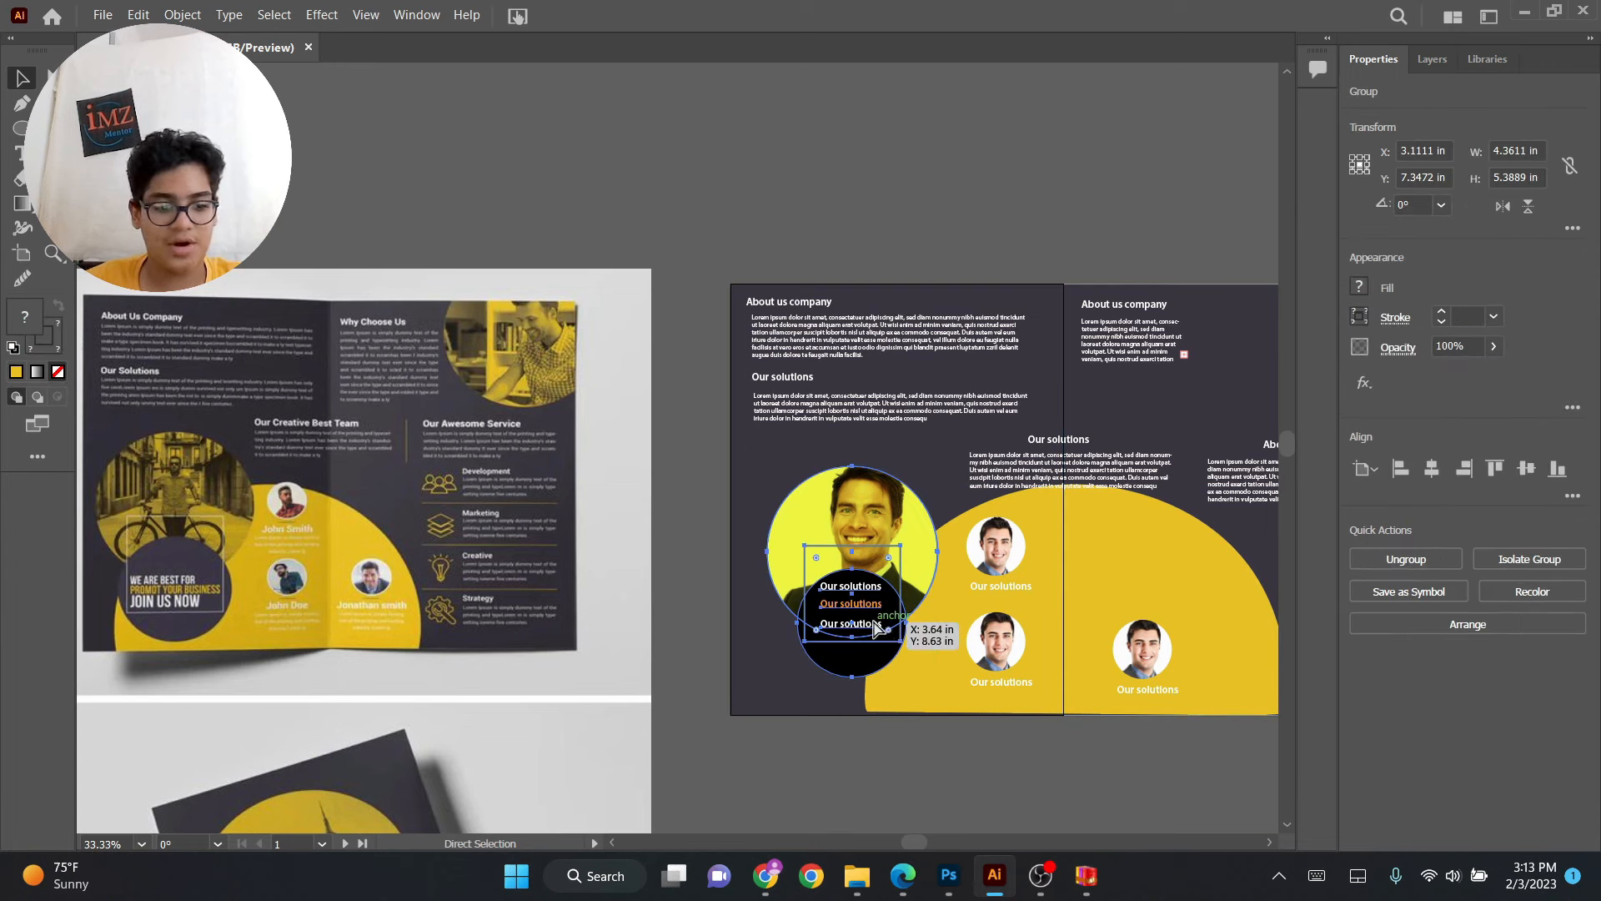
key(ctrl+alt+2)
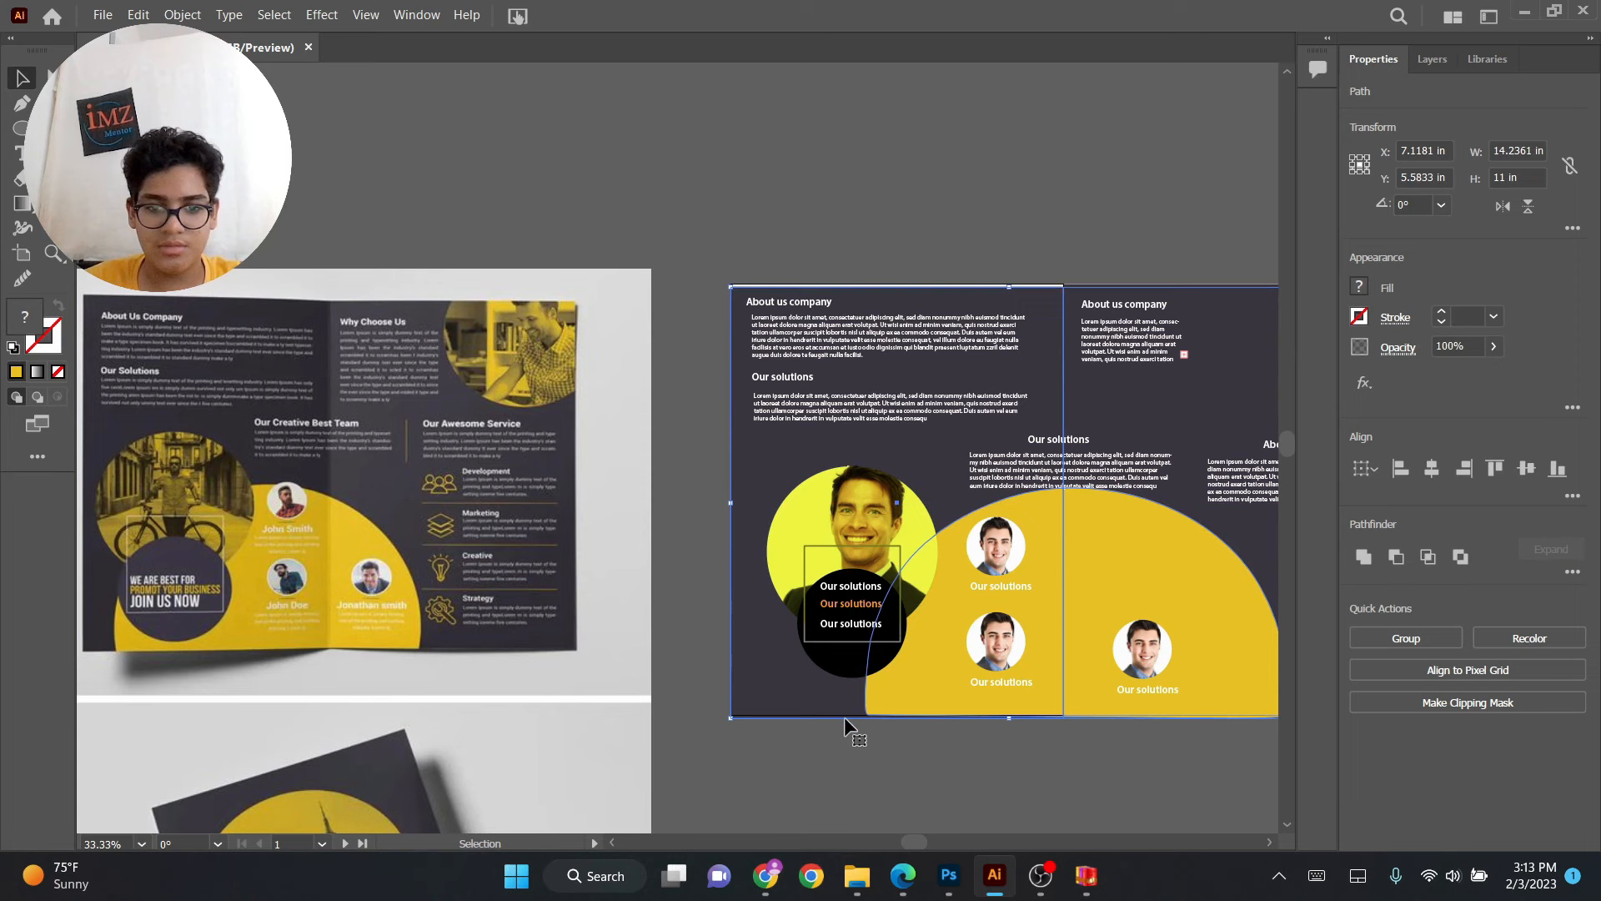
Move the photo circle group down about 0.21 in and enlarge it to about 4.68 × 5.78 in.
click(868, 751)
click(868, 548)
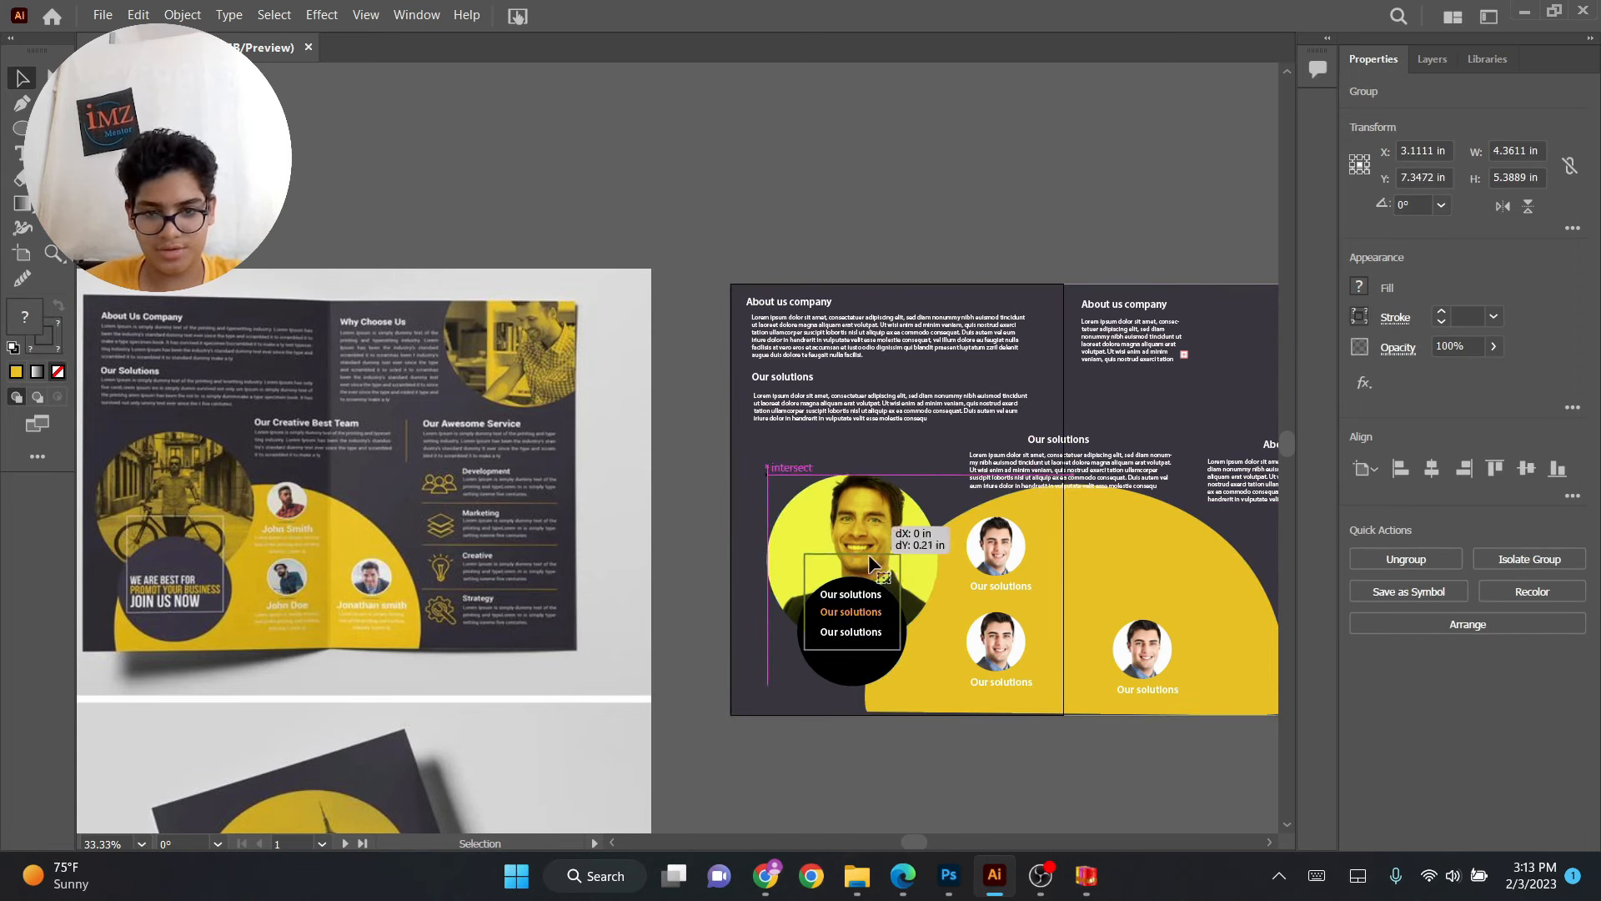
drag(942, 687, 949, 698)
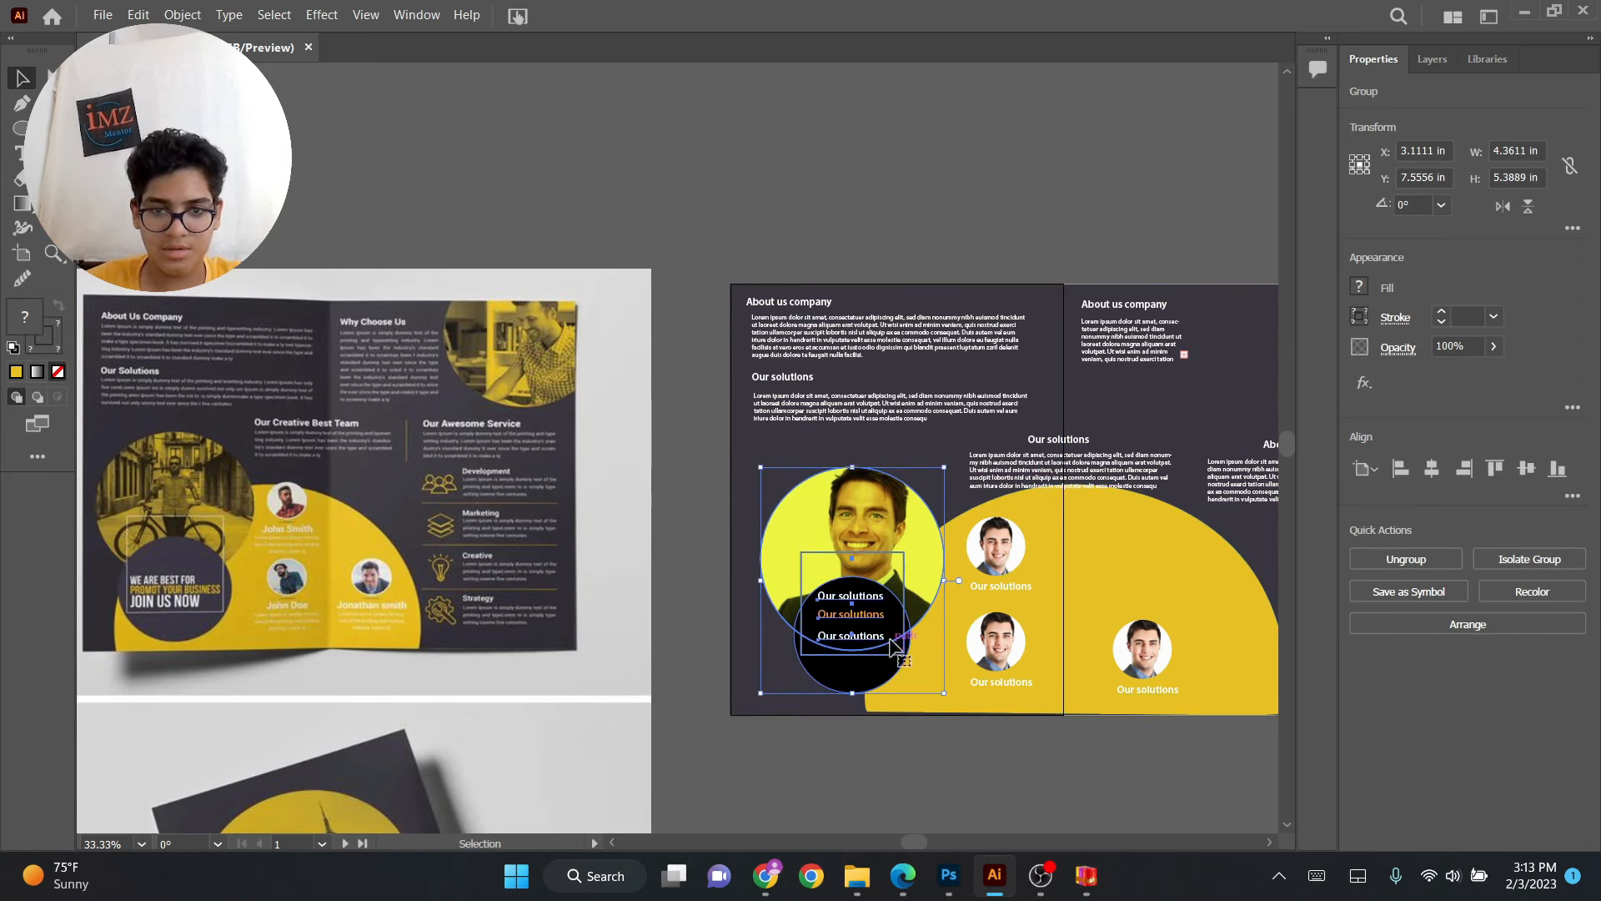
click(941, 749)
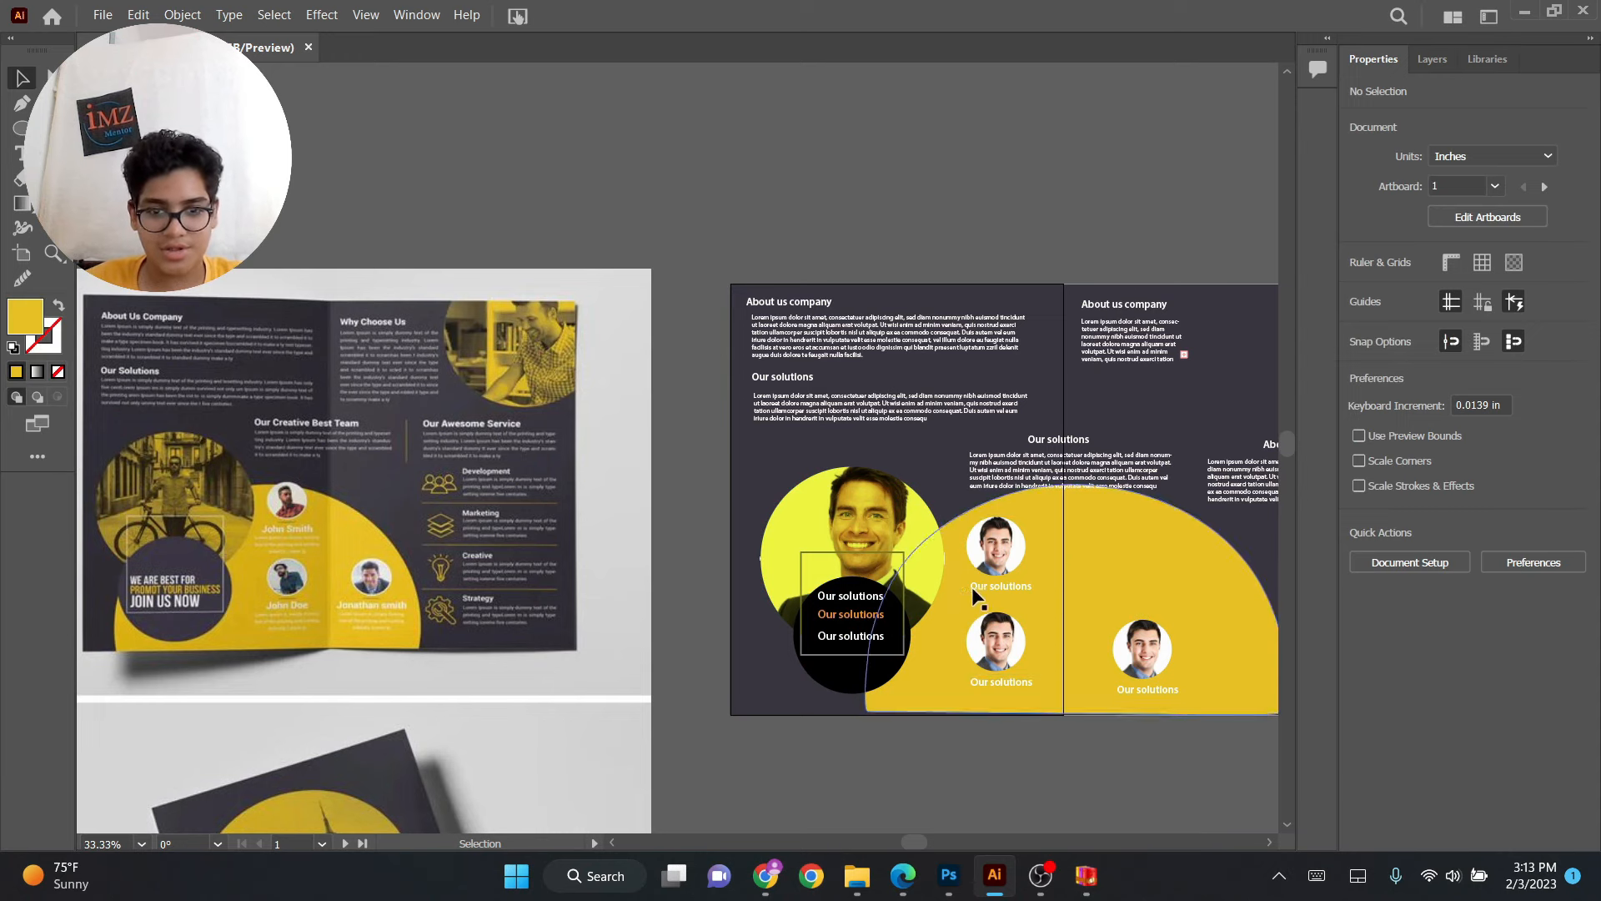
Move the right panel's profile photo and caption slightly upward.
drag(1035, 580, 961, 561)
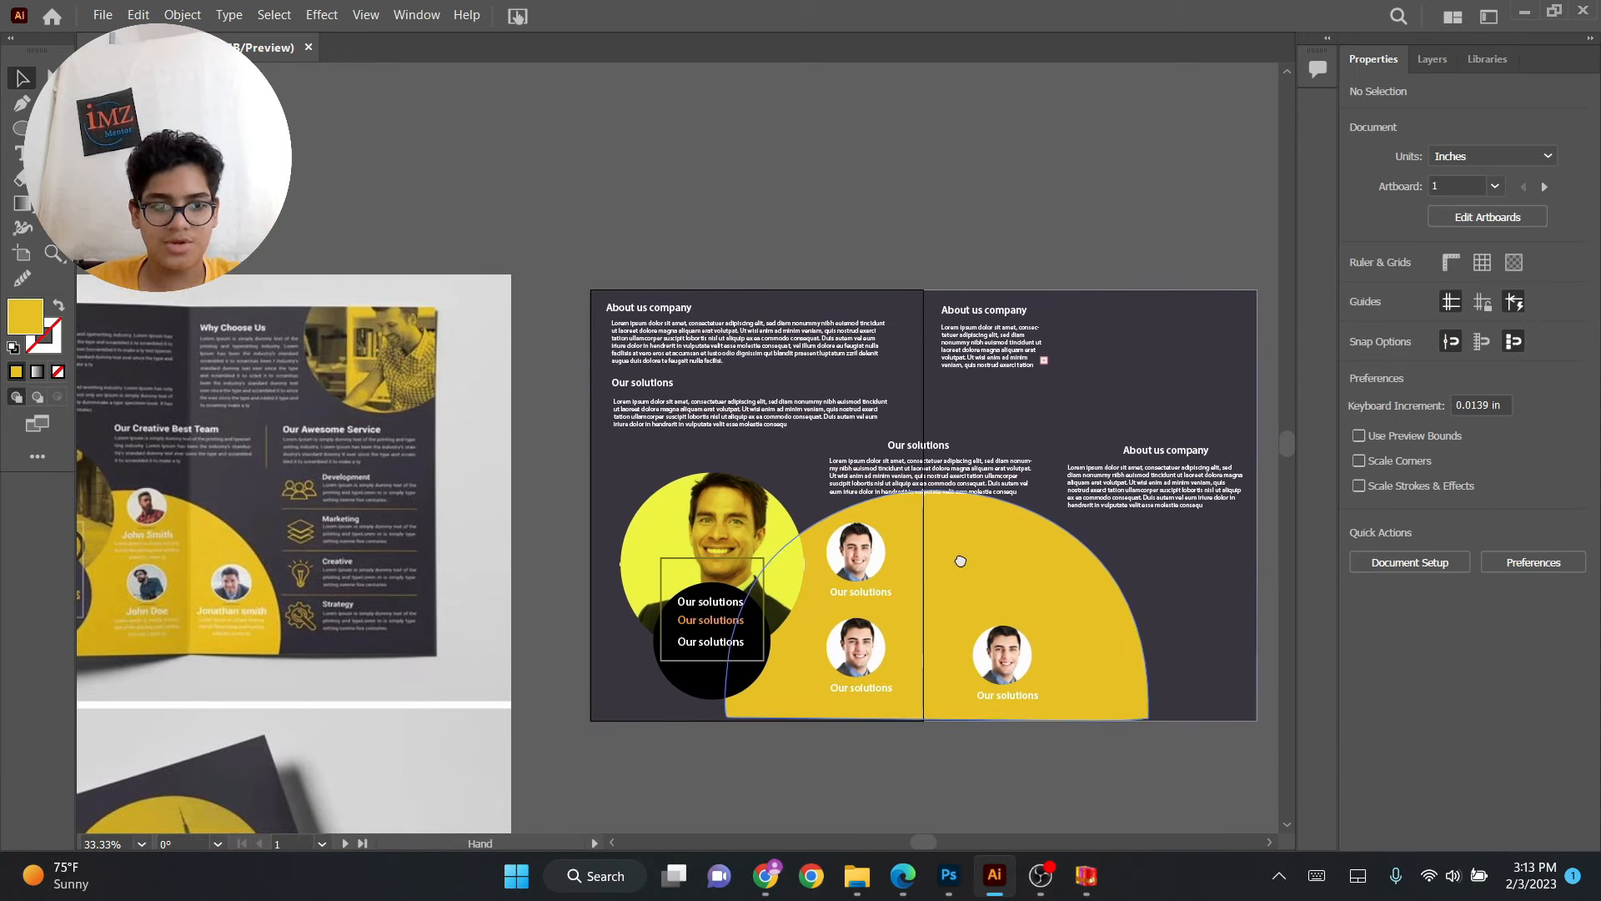
click(1002, 656)
shift+click(1005, 699)
drag(1006, 648, 1007, 633)
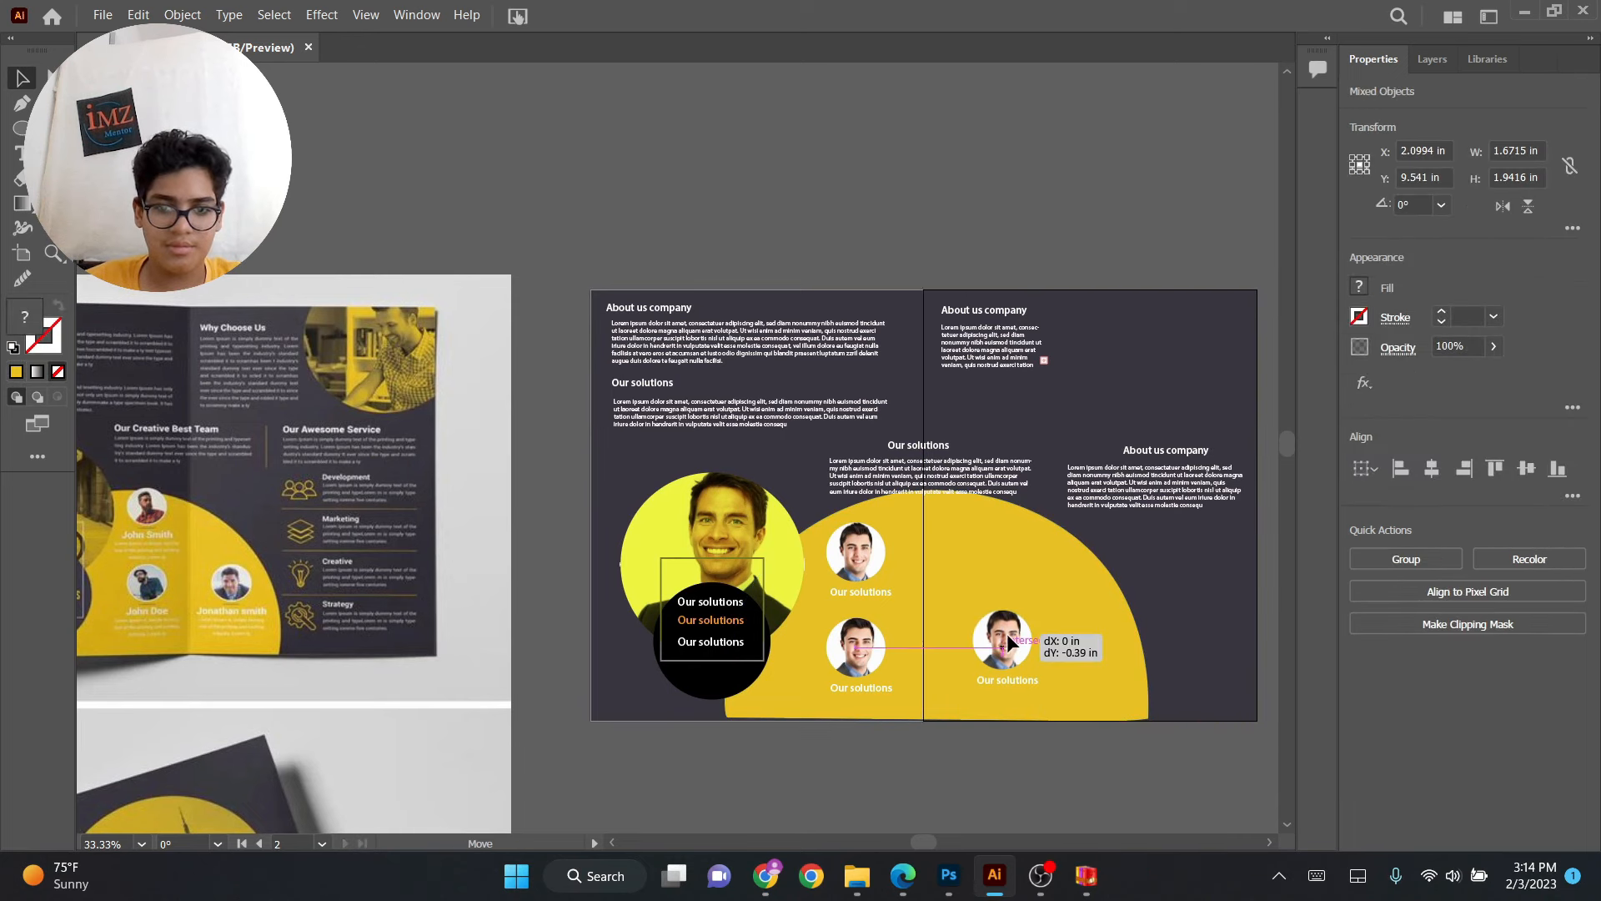
Move both middle-panel profile photos with their captions slightly upward.
click(801, 254)
click(864, 582)
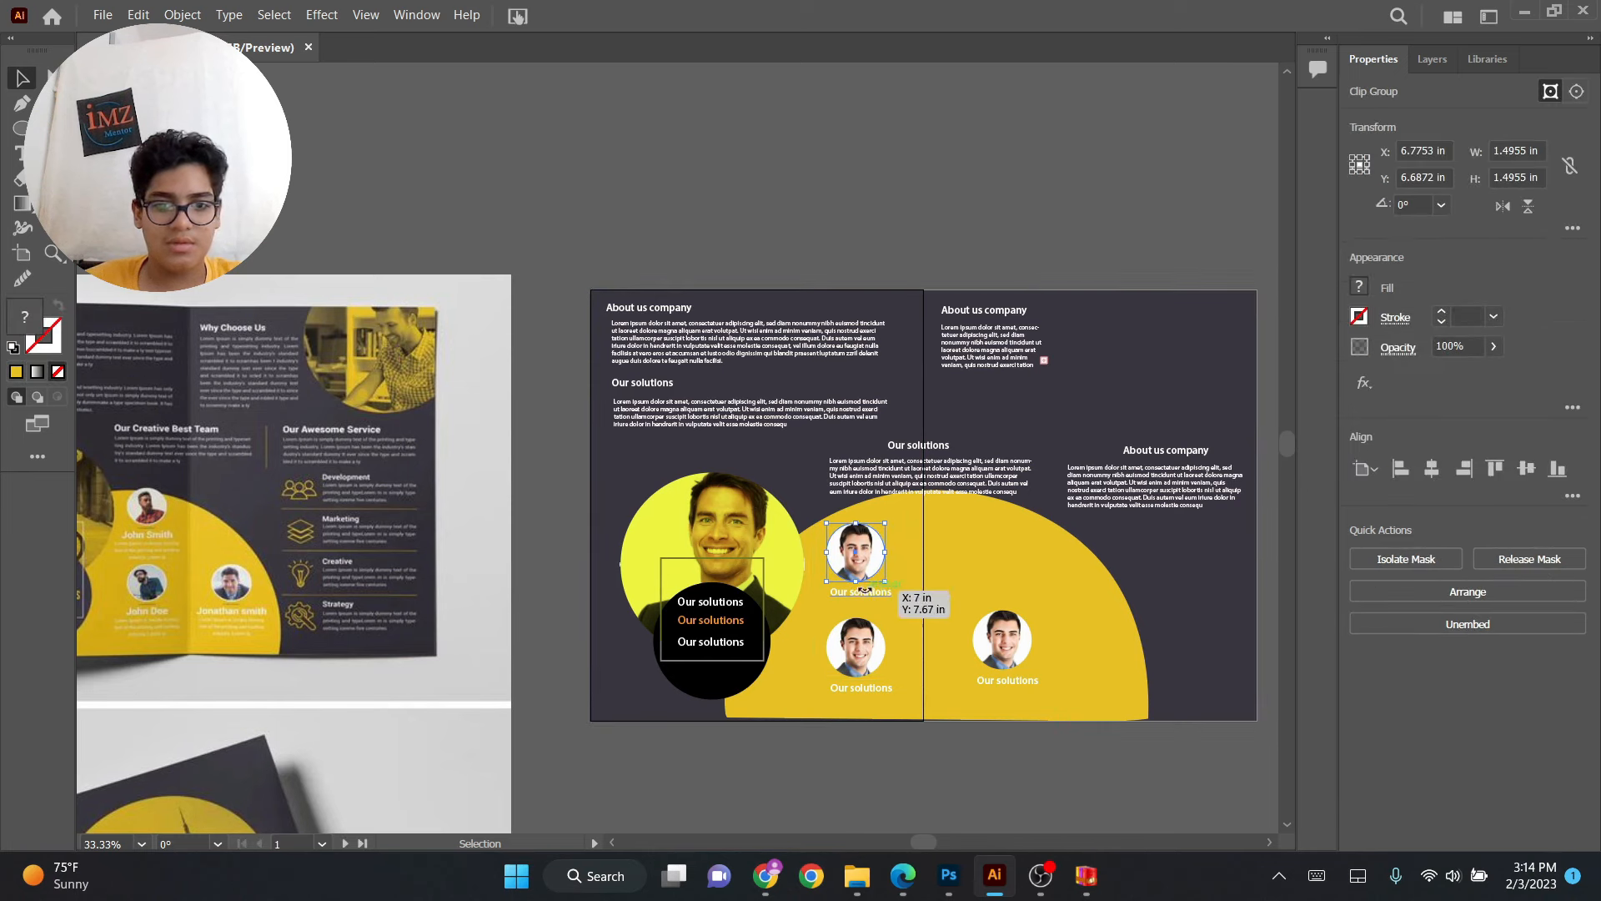
shift+click(864, 588)
mouse_move(864, 589)
mouse_down()
mouse_move(868, 554)
mouse_move(864, 572)
mouse_up()
click(864, 658)
shift+click(863, 685)
drag(862, 656, 863, 643)
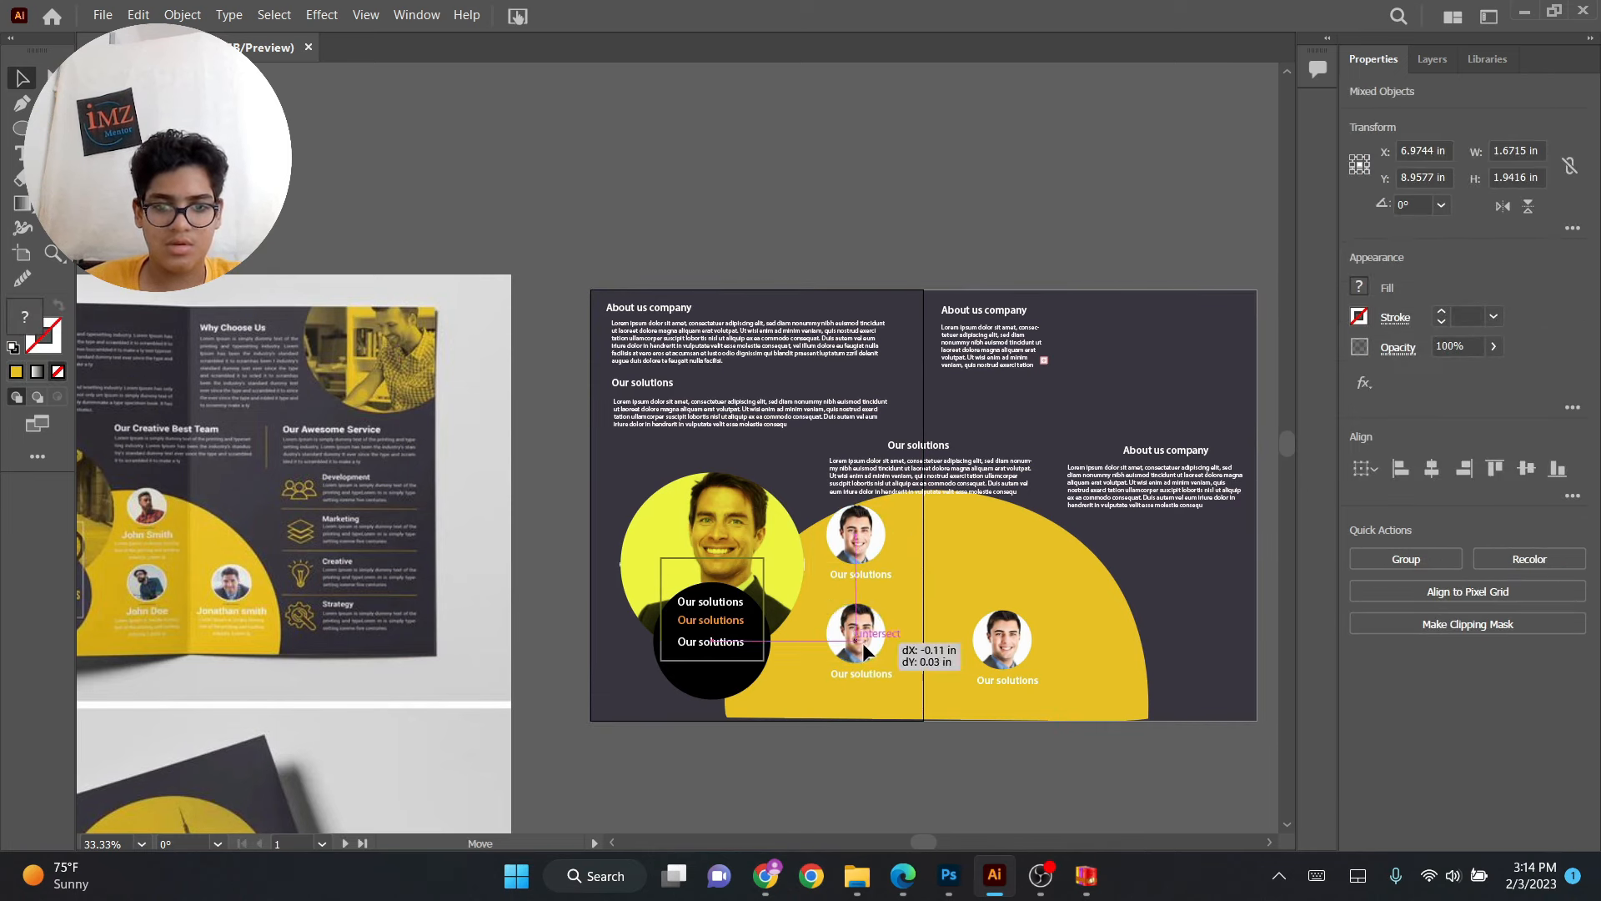